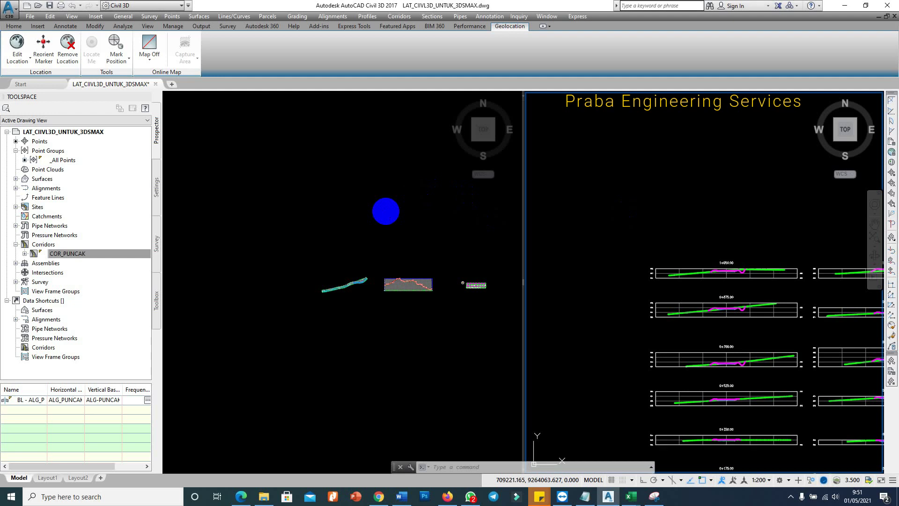
Examine the corridor top line along both side slopes and the ditch in the 1+050.00 cross section.
{"action": "scroll", "coordinate": [718, 300], "scroll_direction": "up", "scroll_amount": 5}
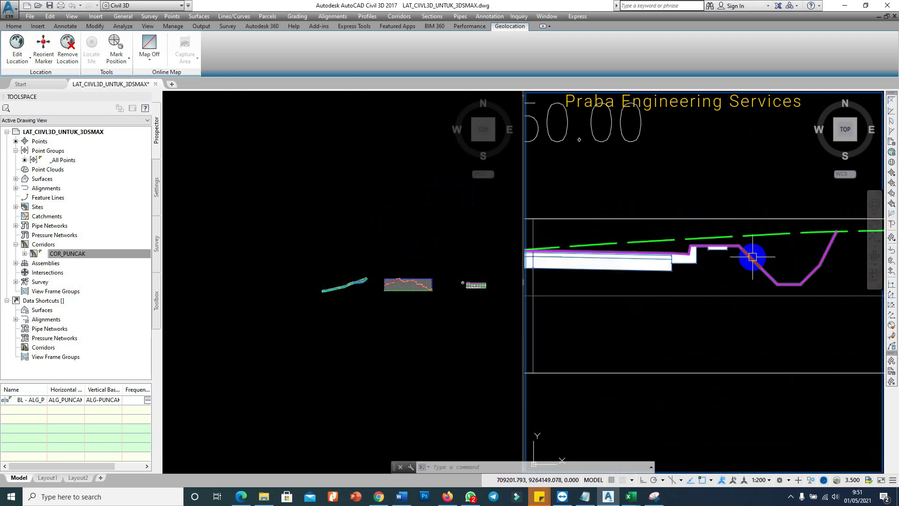
{"action": "left_click", "coordinate": [687, 221]}
{"action": "scroll", "coordinate": [760, 214], "scroll_direction": "down", "scroll_amount": 2}
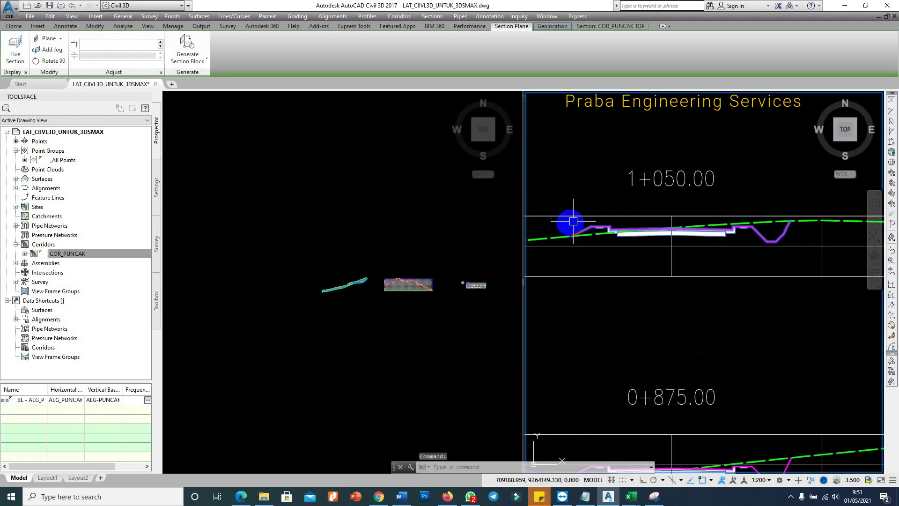
{"action": "scroll", "coordinate": [770, 222], "scroll_direction": "up", "scroll_amount": 3}
{"action": "scroll", "coordinate": [771, 220], "scroll_direction": "up", "scroll_amount": 3}
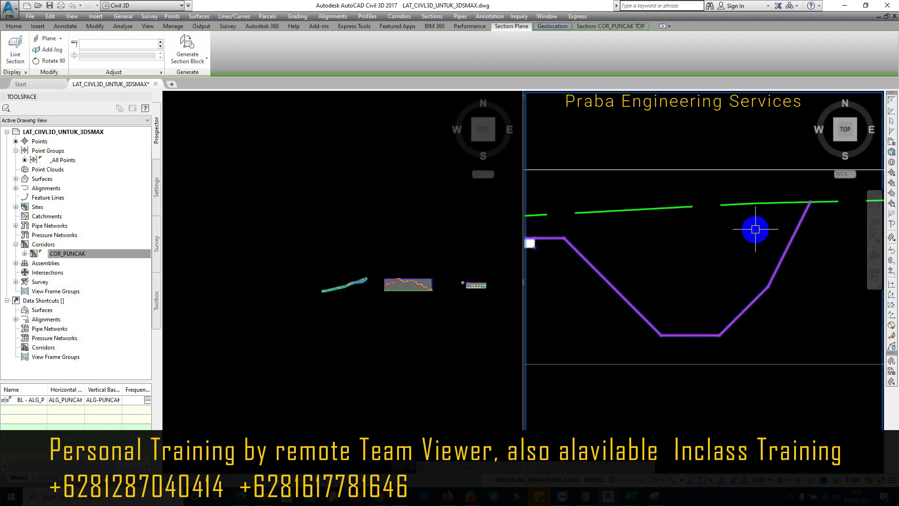
{"action": "scroll", "coordinate": [755, 229], "scroll_direction": "down", "scroll_amount": 5}
{"action": "scroll", "coordinate": [659, 237], "scroll_direction": "up", "scroll_amount": 5}
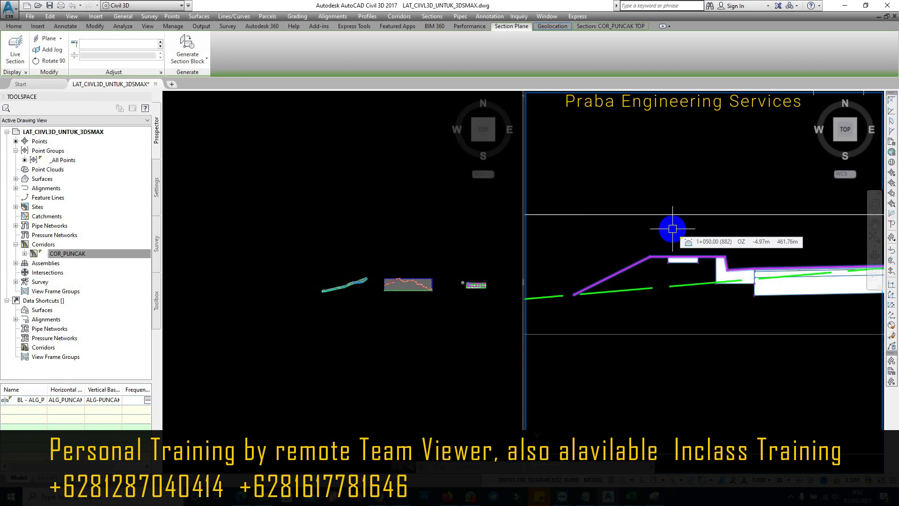
{"action": "key", "text": "Escape"}
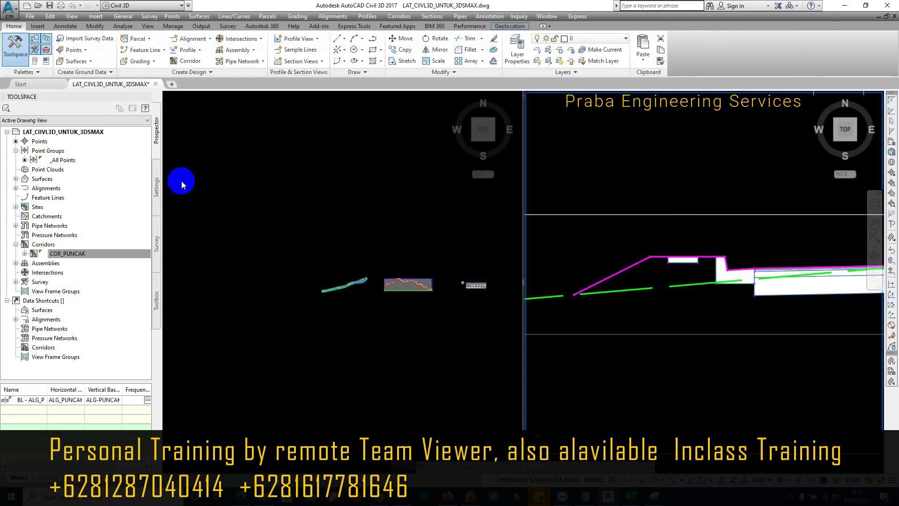
Compare the existing ground line with the corridor top line at the fill slope of the 1+050.00 cross section.
{"action": "scroll", "coordinate": [593, 175], "scroll_direction": "down", "scroll_amount": 4}
{"action": "left_click", "coordinate": [488, 206]}
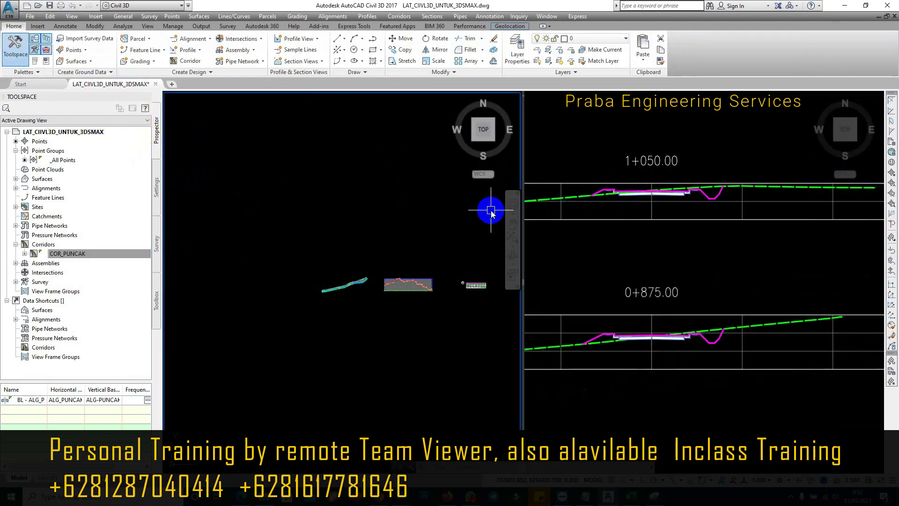
{"action": "scroll", "coordinate": [521, 186], "scroll_direction": "down", "scroll_amount": 2}
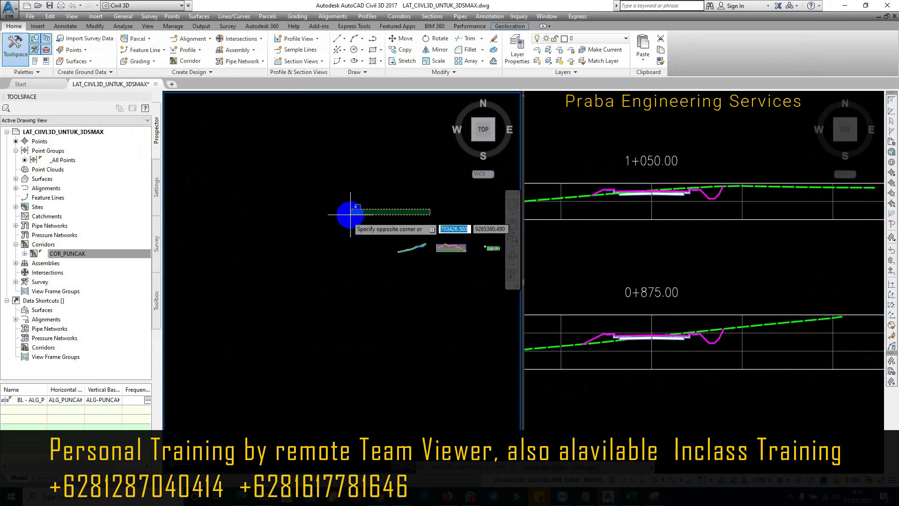
{"action": "left_click", "coordinate": [577, 221]}
{"action": "scroll", "coordinate": [594, 186], "scroll_direction": "up", "scroll_amount": 5}
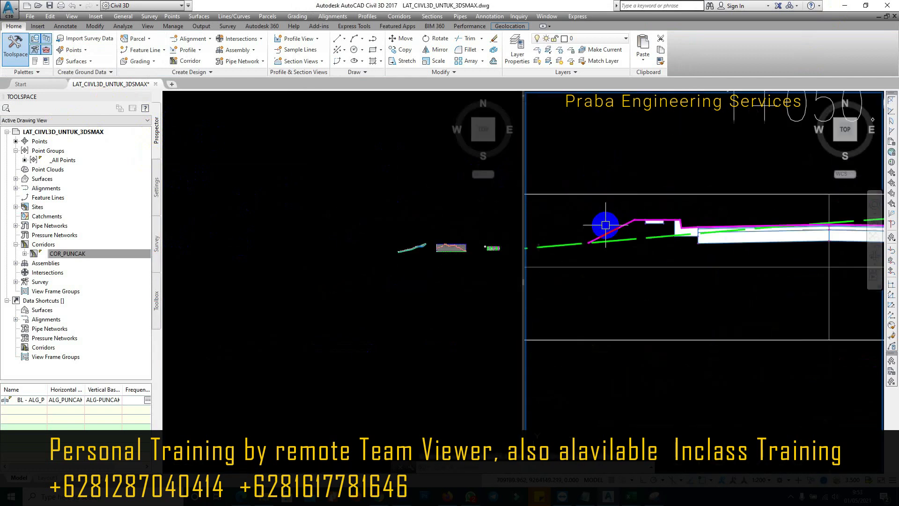
{"action": "scroll", "coordinate": [609, 215], "scroll_direction": "down", "scroll_amount": 2}
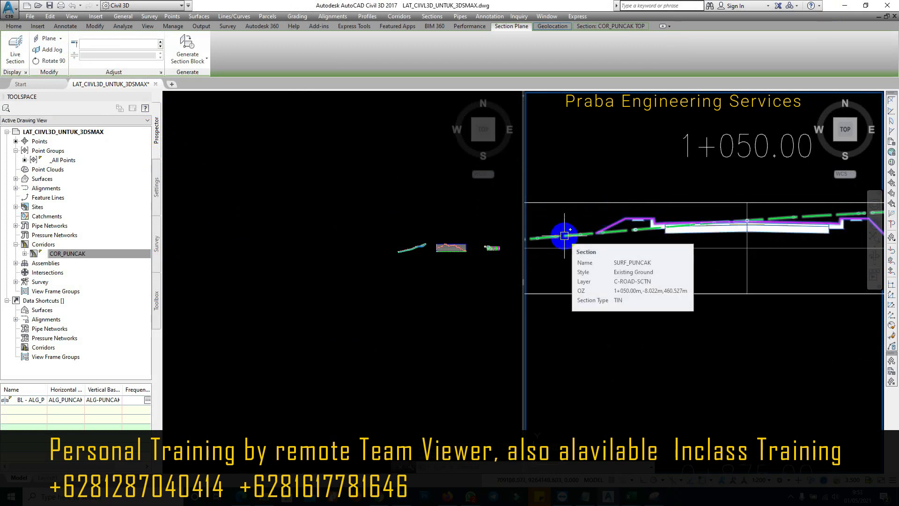
{"action": "key", "text": "Escape"}
{"action": "scroll", "coordinate": [627, 213], "scroll_direction": "up", "scroll_amount": 1}
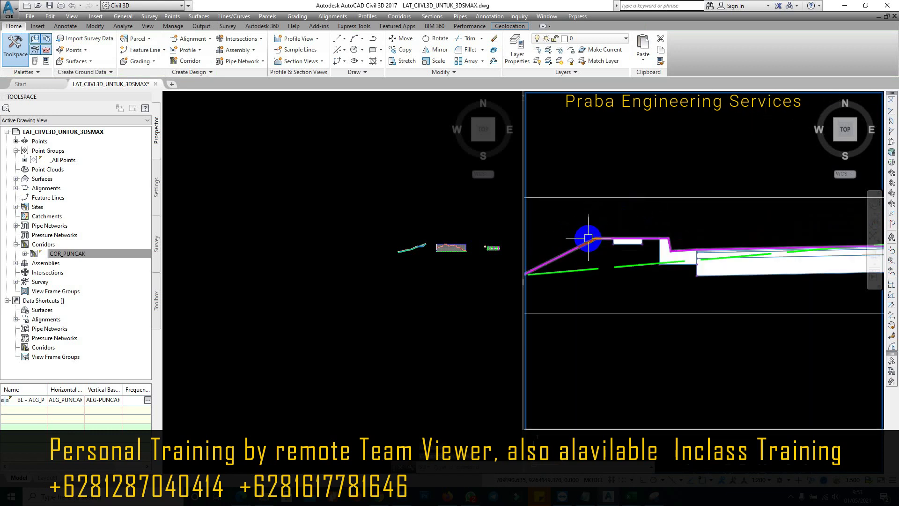
{"action": "left_click", "coordinate": [588, 237]}
{"action": "scroll", "coordinate": [588, 238], "scroll_direction": "down", "scroll_amount": 1}
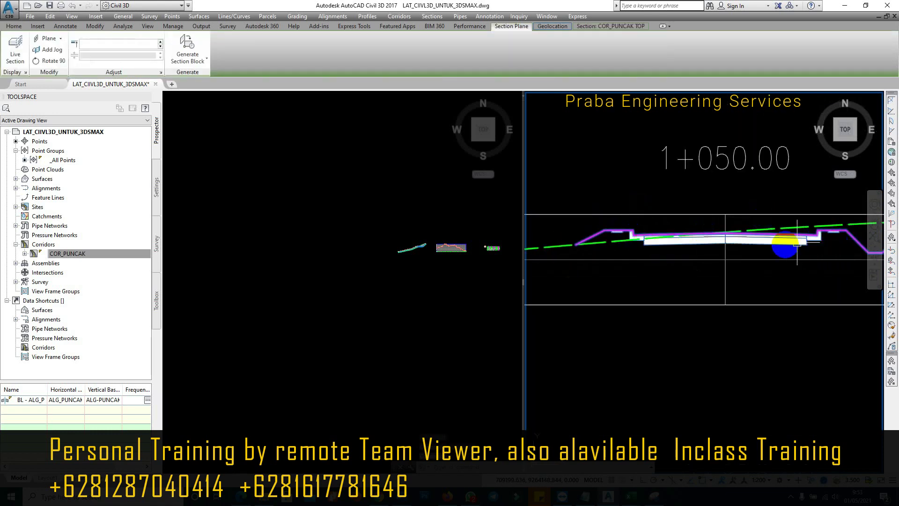
{"action": "key", "text": "Escape"}
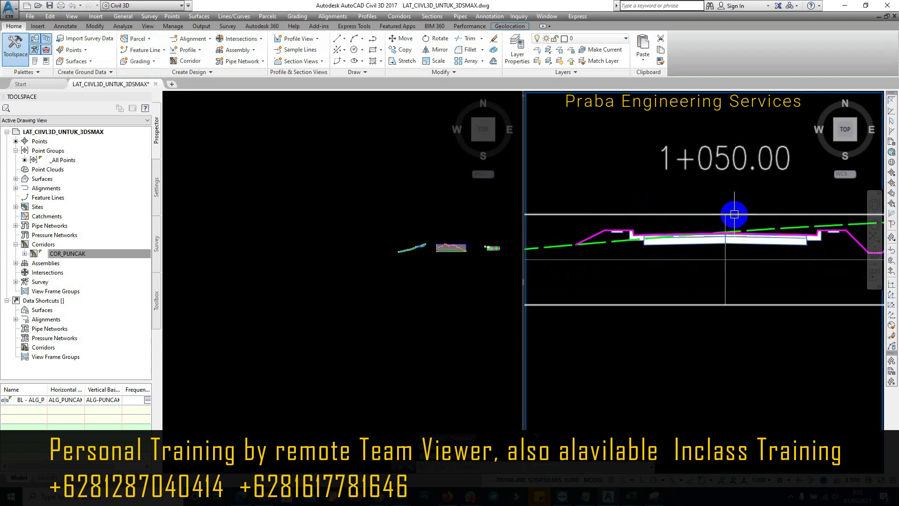
Examine the pavement layers, curb and fill slope of the 1+050.00 cross section relative to the existing ground.
{"action": "scroll", "coordinate": [632, 227], "scroll_direction": "up", "scroll_amount": 2}
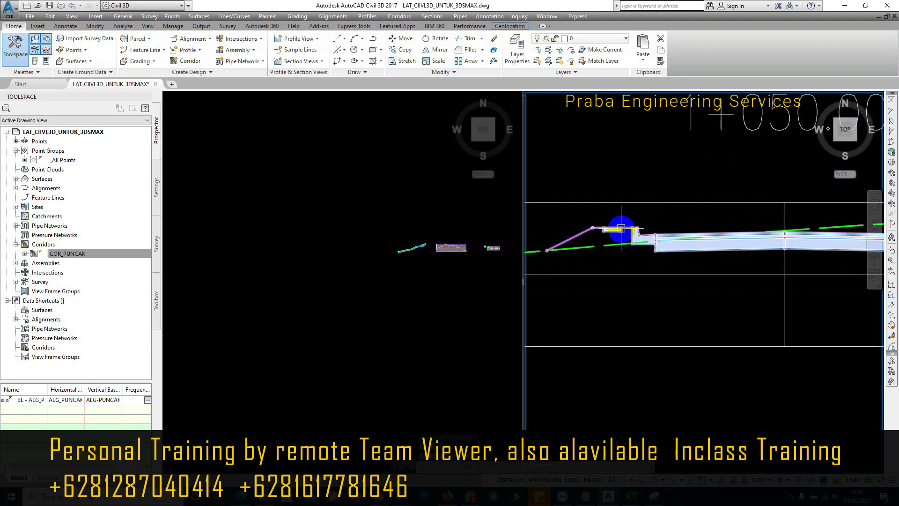
{"action": "scroll", "coordinate": [646, 234], "scroll_direction": "up", "scroll_amount": 2}
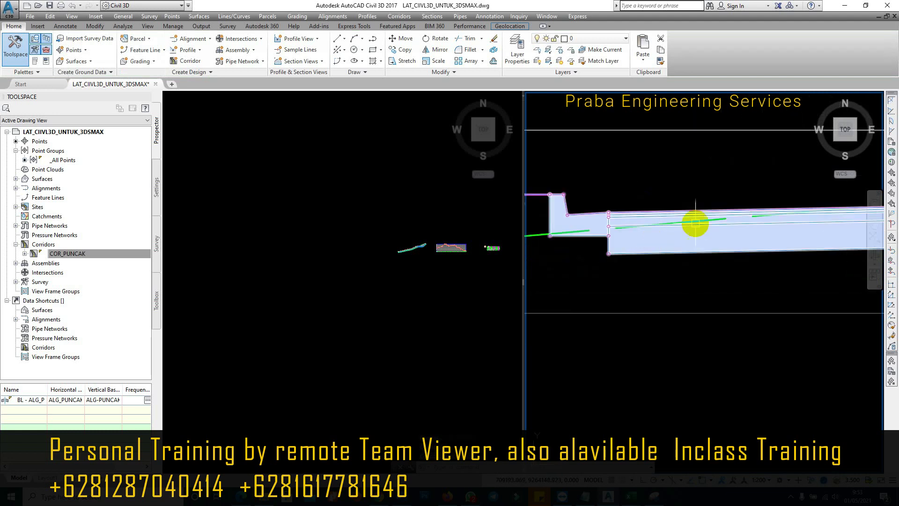
{"action": "scroll", "coordinate": [656, 211], "scroll_direction": "down", "scroll_amount": 2}
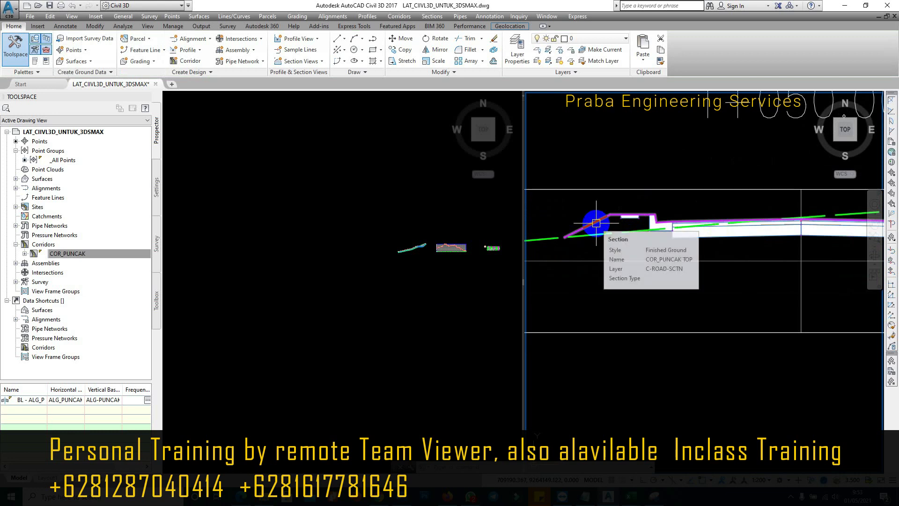
{"action": "scroll", "coordinate": [557, 237], "scroll_direction": "down", "scroll_amount": 2}
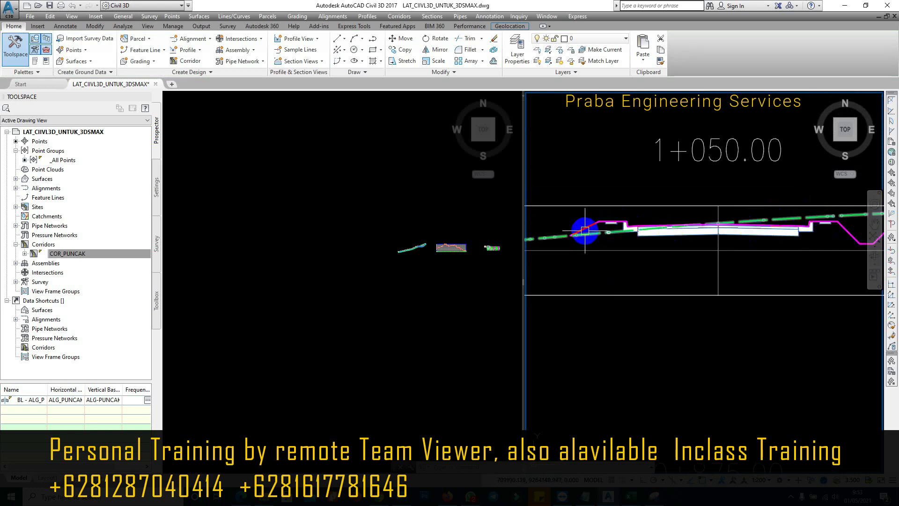
{"action": "scroll", "coordinate": [698, 227], "scroll_direction": "up", "scroll_amount": 3}
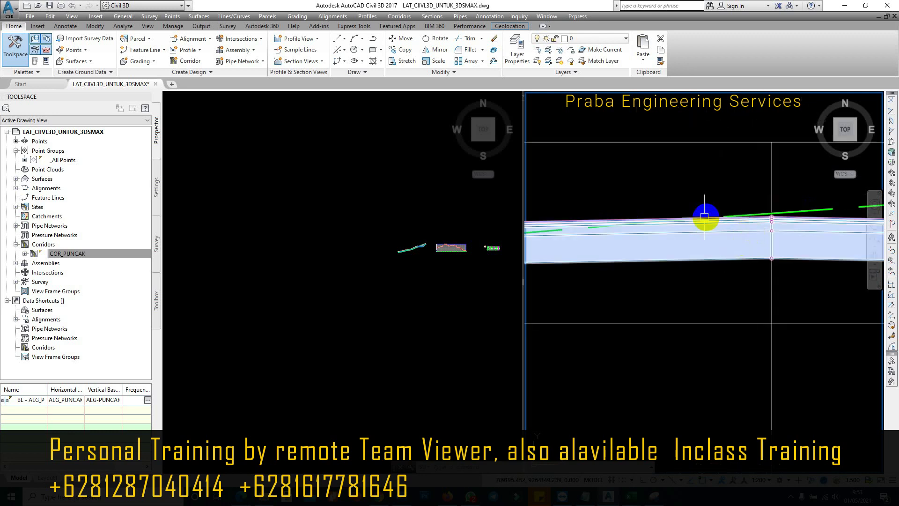
{"action": "scroll", "coordinate": [730, 223], "scroll_direction": "up", "scroll_amount": 2}
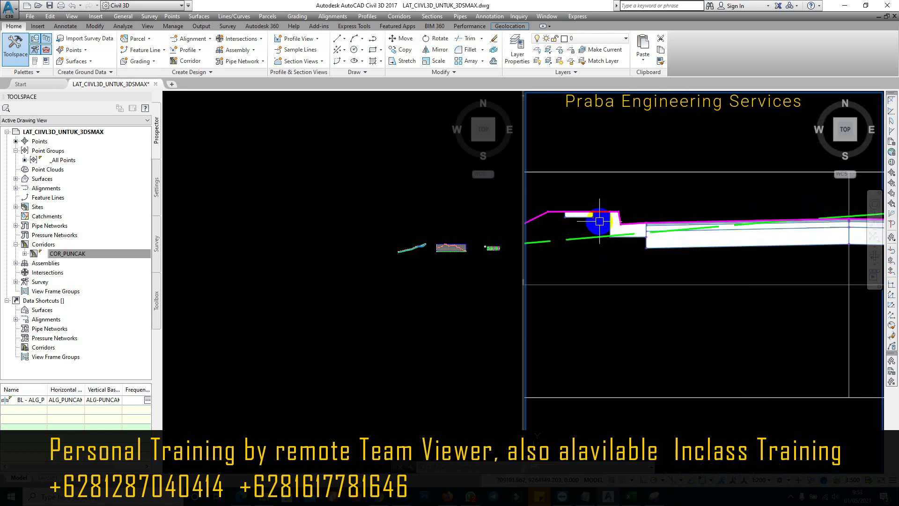
{"action": "scroll", "coordinate": [565, 237], "scroll_direction": "down", "scroll_amount": 3}
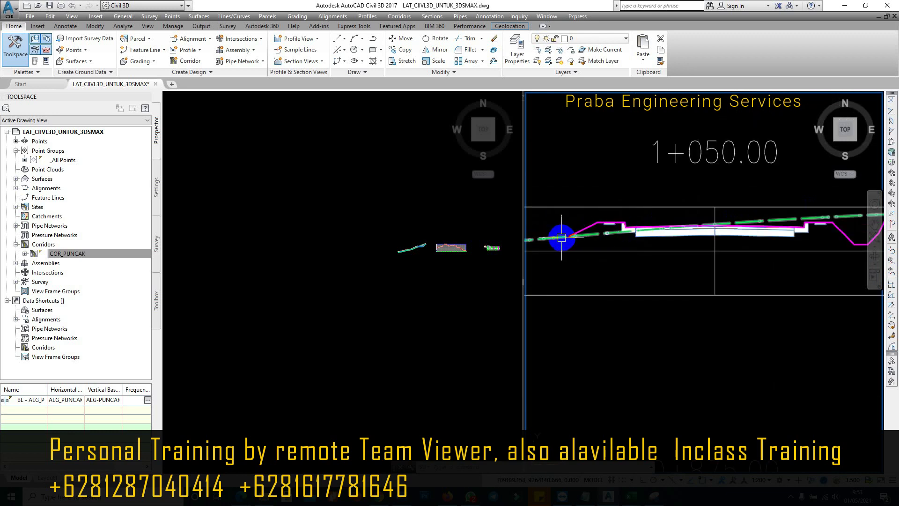
{"action": "scroll", "coordinate": [562, 233], "scroll_direction": "down", "scroll_amount": 2}
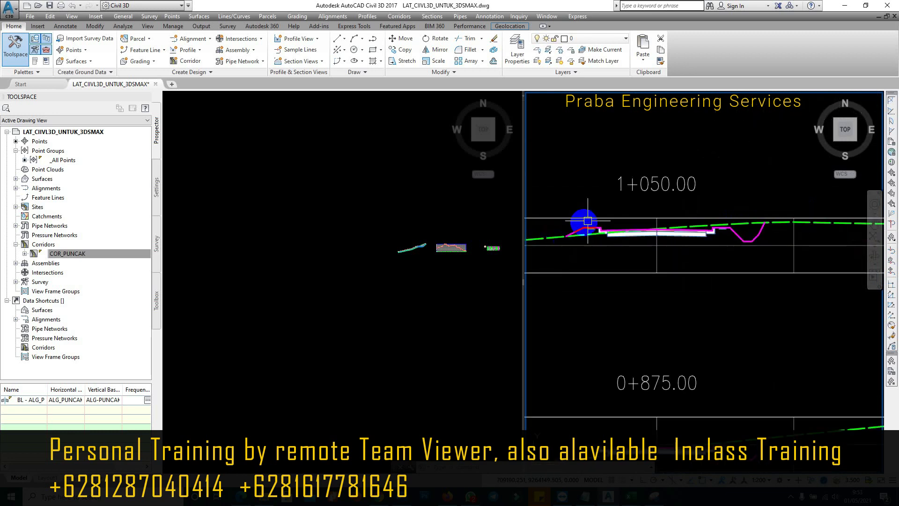
Review the TOP surface and its boundary definition in the properties of corridor COR_PUNCAK in plan, without changing them.
{"action": "left_click", "coordinate": [403, 307]}
{"action": "scroll", "coordinate": [437, 257], "scroll_direction": "up", "scroll_amount": 8}
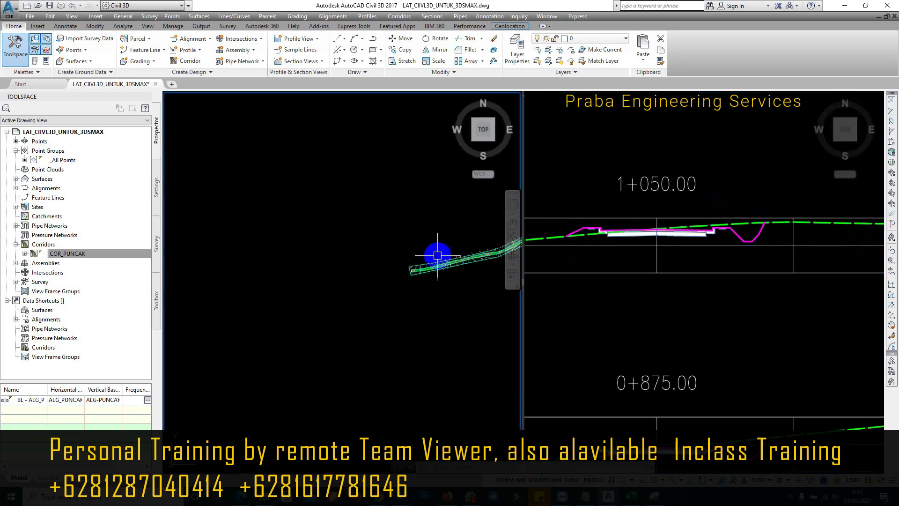
{"action": "scroll", "coordinate": [372, 248], "scroll_direction": "up", "scroll_amount": 3}
{"action": "double_click", "coordinate": [337, 252]}
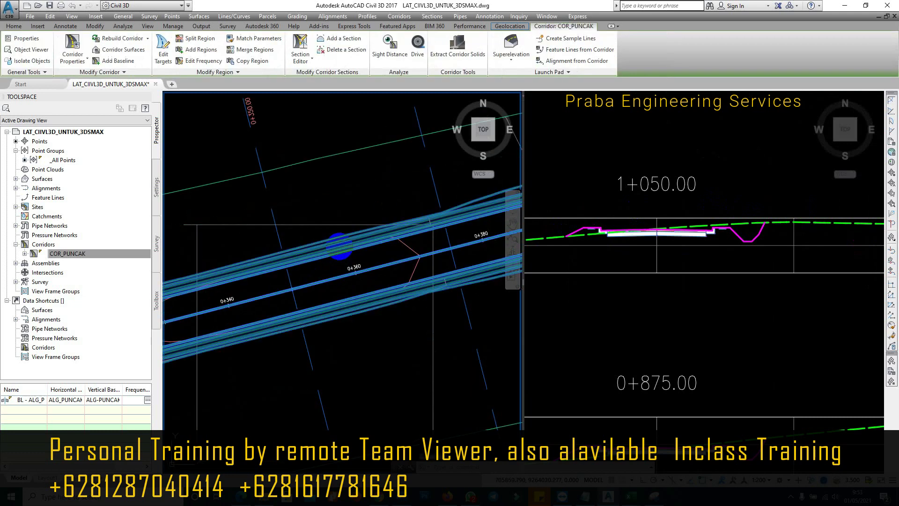
{"action": "key", "text": "Escape"}
{"action": "left_click", "coordinate": [436, 218]}
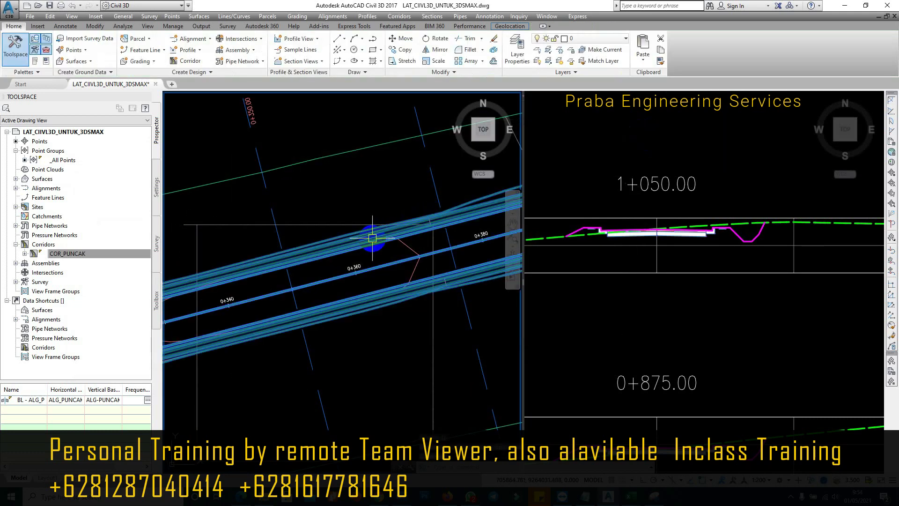
{"action": "right_click", "coordinate": [373, 240]}
{"action": "left_click", "coordinate": [410, 333]}
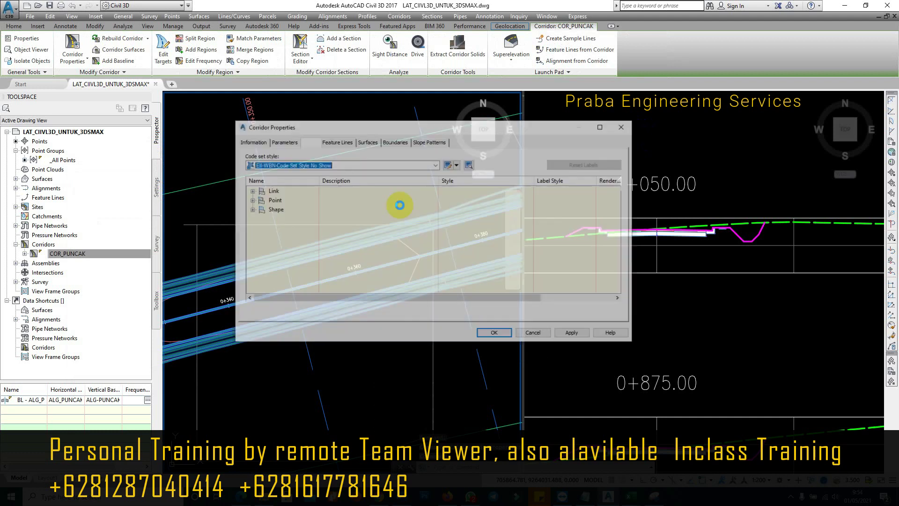
{"action": "left_click", "coordinate": [368, 142]}
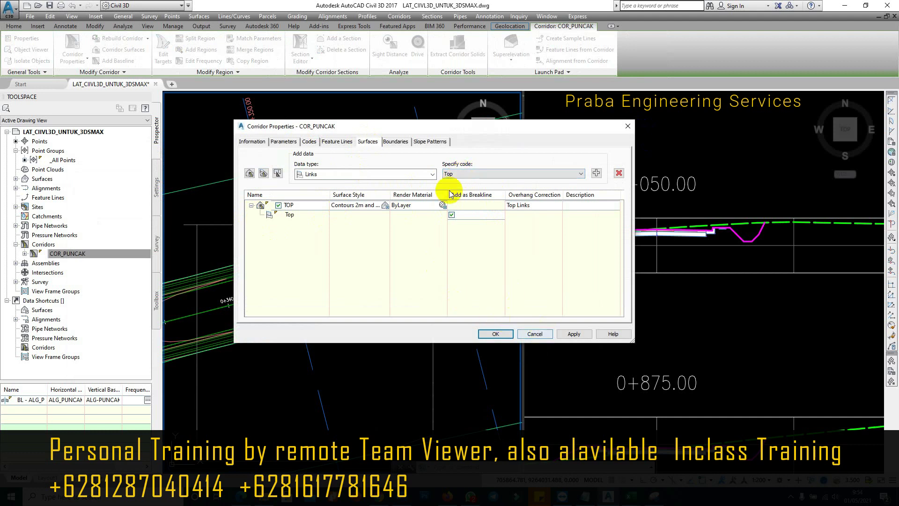
{"action": "left_click", "coordinate": [397, 143]}
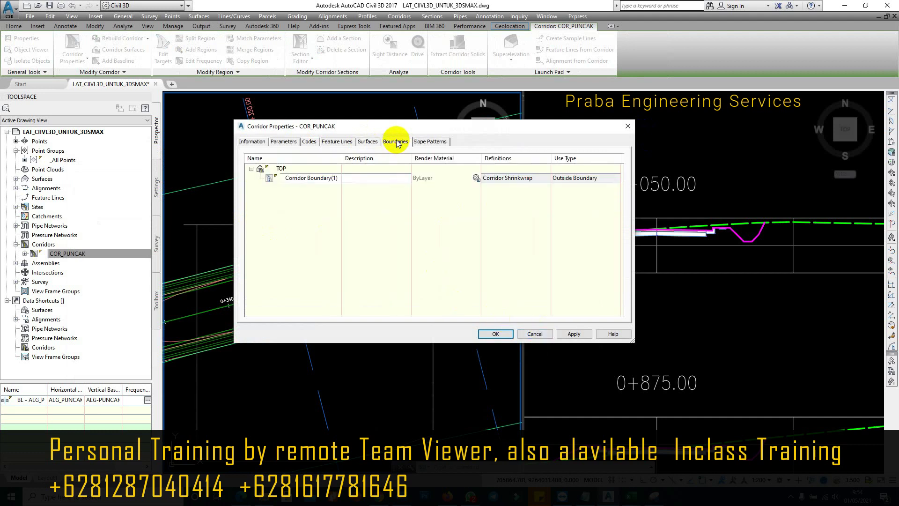
{"action": "left_click", "coordinate": [535, 335]}
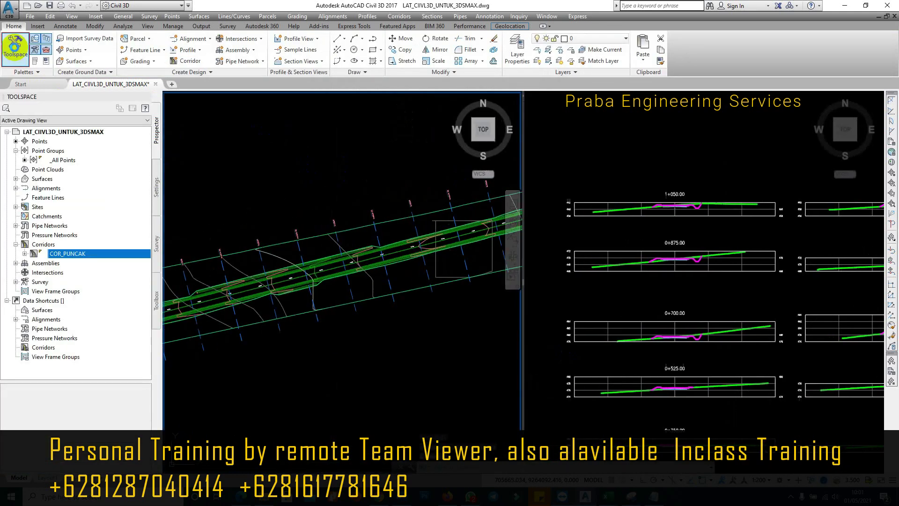
Find the corridor reports among the Toolbox's Miscellaneous Utilities and list them.
{"action": "left_click", "coordinate": [134, 122]}
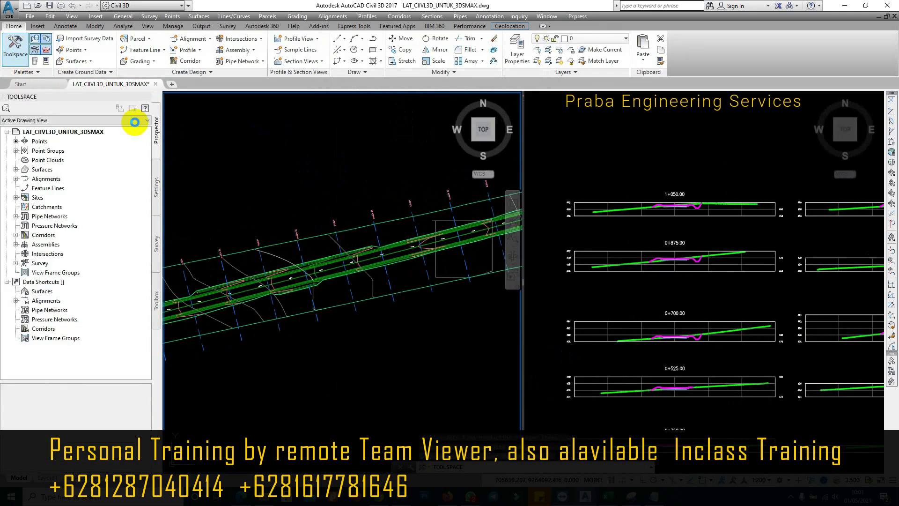
{"action": "left_click", "coordinate": [161, 144]}
{"action": "left_click", "coordinate": [157, 298]}
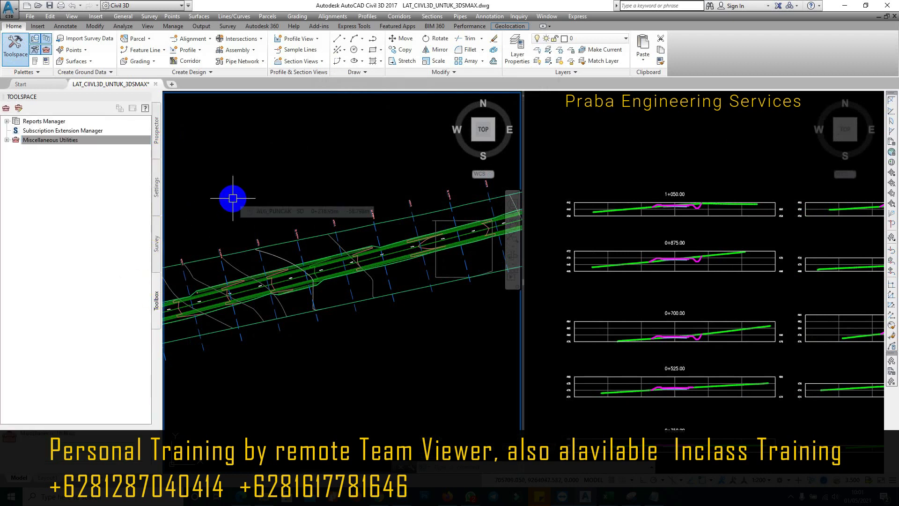
{"action": "left_click", "coordinate": [51, 123]}
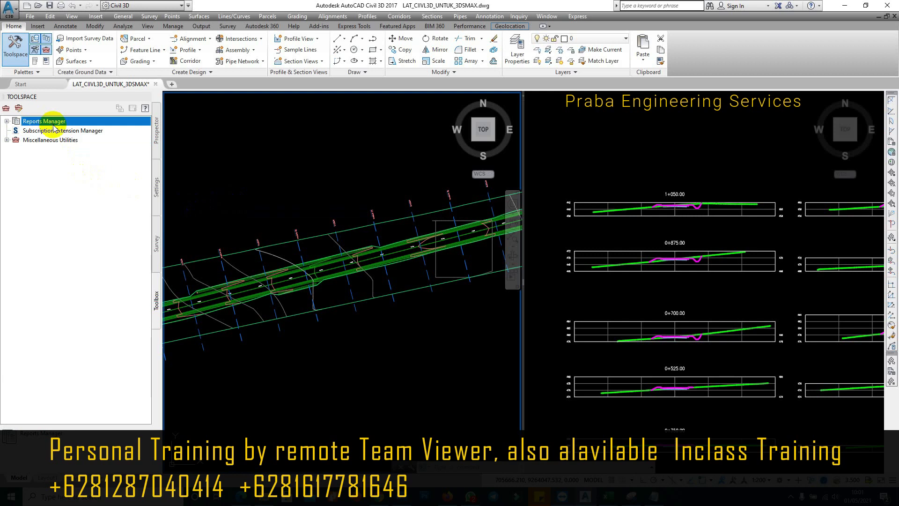
{"action": "left_click", "coordinate": [57, 141]}
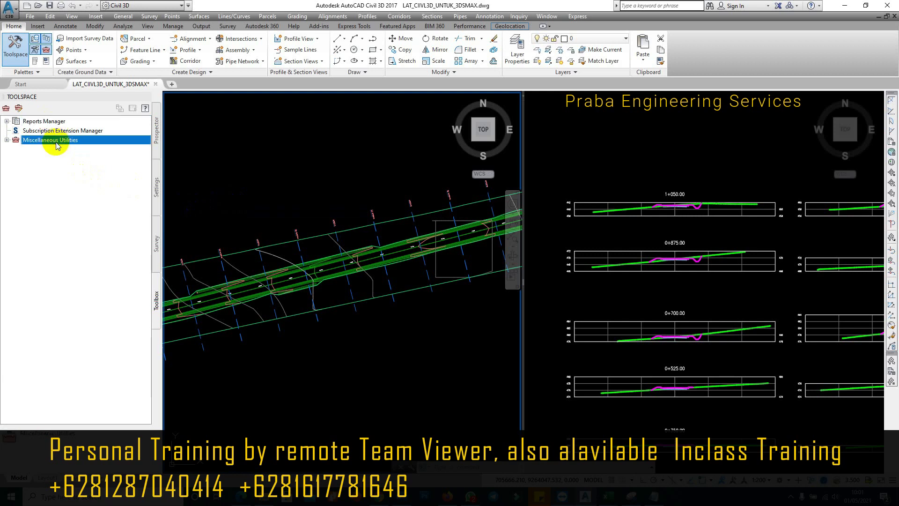
{"action": "double_click", "coordinate": [55, 142]}
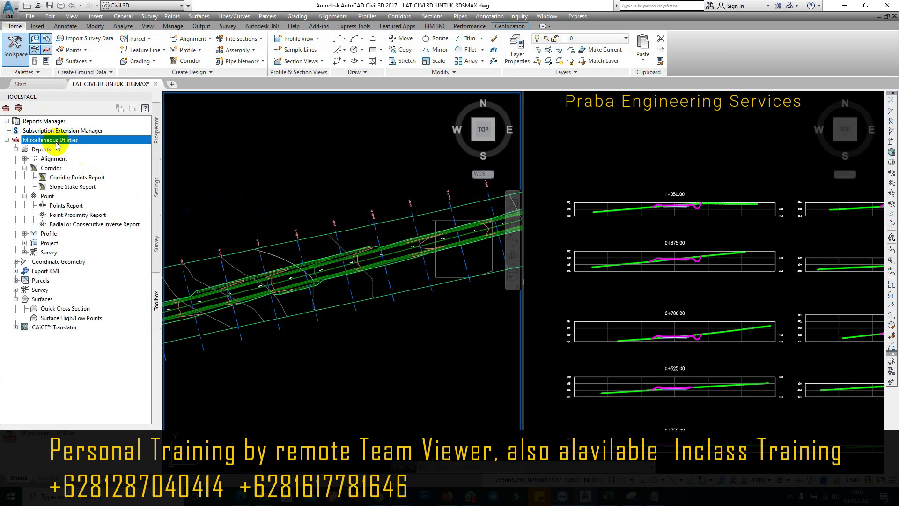
{"action": "left_click", "coordinate": [25, 168]}
{"action": "left_click", "coordinate": [24, 177]}
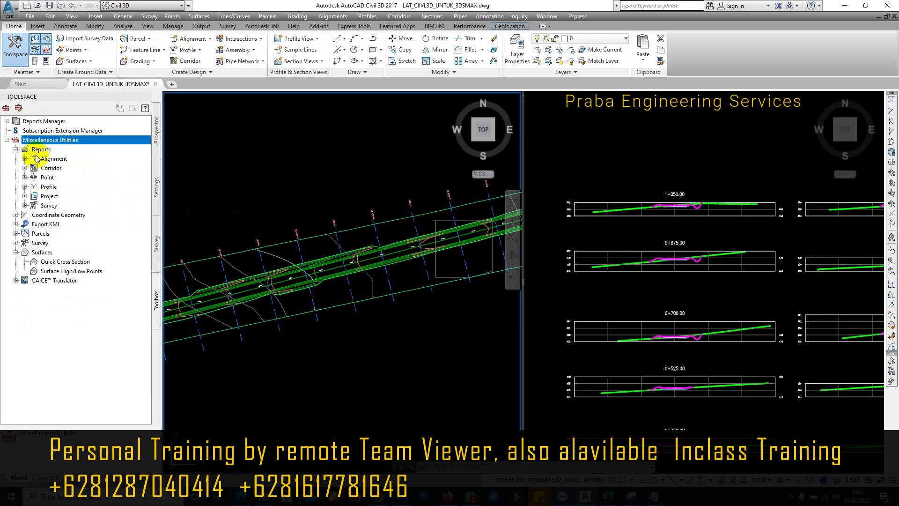
{"action": "left_click", "coordinate": [60, 150]}
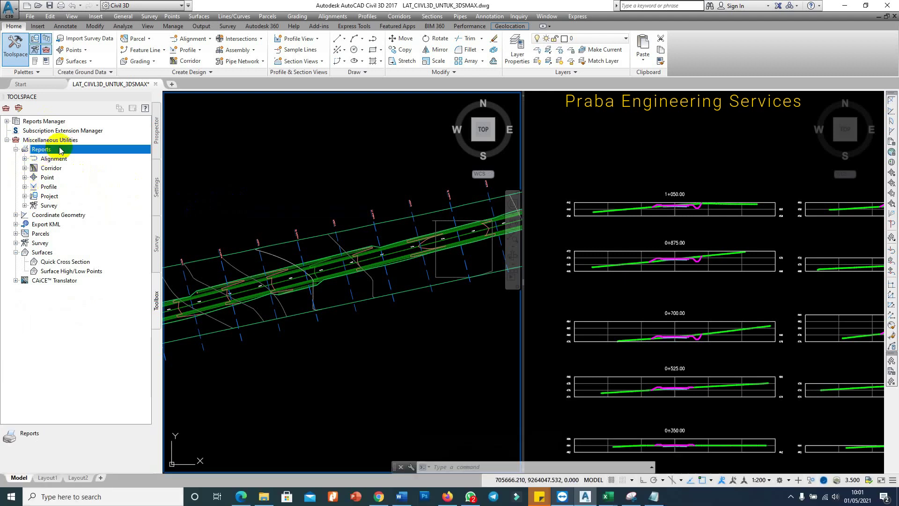
{"action": "left_click", "coordinate": [25, 168]}
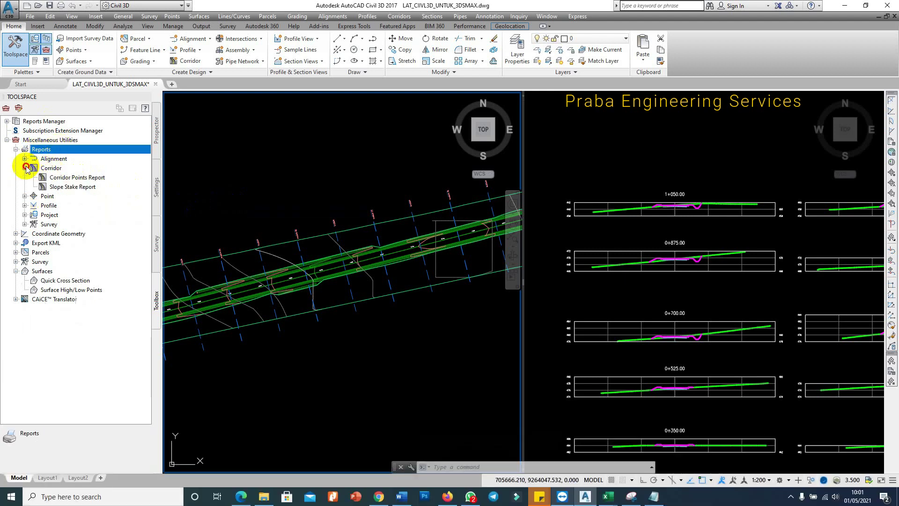
Open the Slope Stake Report settings, check which sample line groups are offered, and close them without creating a report.
{"action": "right_click", "coordinate": [83, 191]}
{"action": "left_click", "coordinate": [99, 195]}
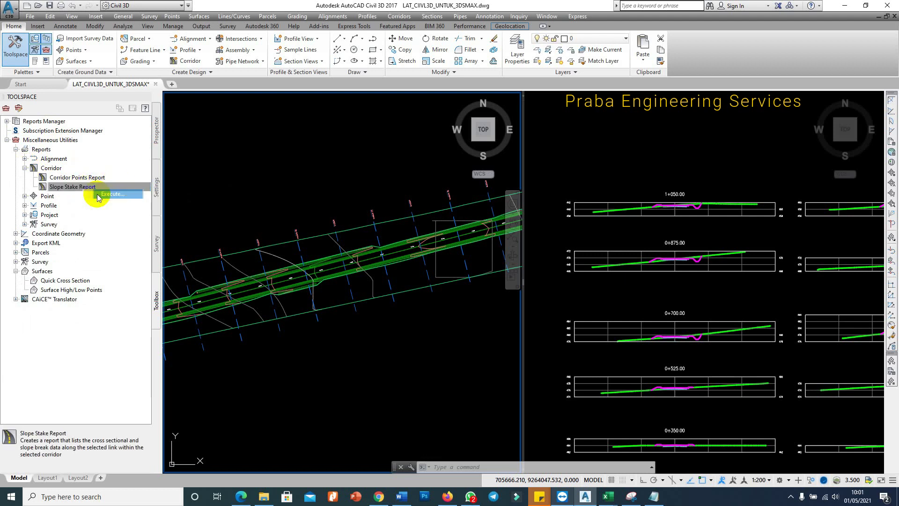
{"action": "left_click", "coordinate": [412, 149]}
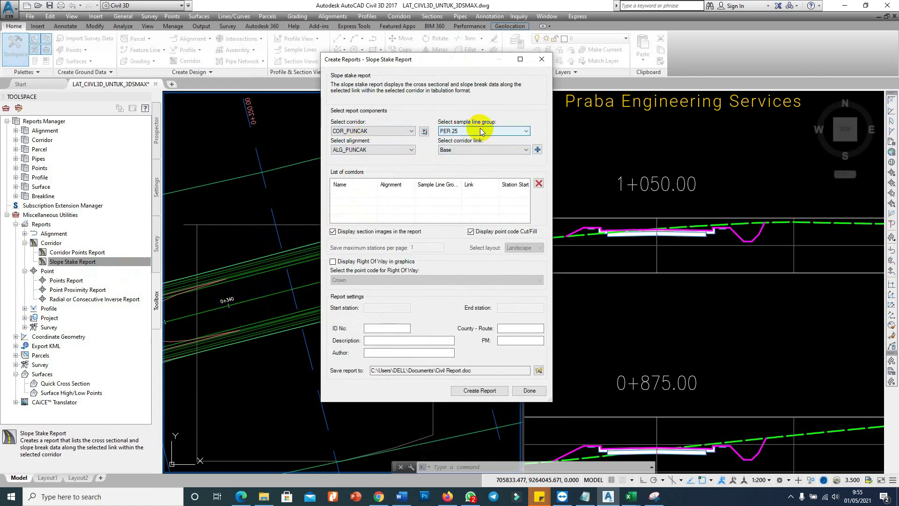
{"action": "left_click", "coordinate": [541, 59]}
Create a sample line group named per 50 on alignment ALG_PUNCAK, keeping all the data sources sampled.
{"action": "scroll", "coordinate": [374, 177], "scroll_direction": "down", "scroll_amount": 3}
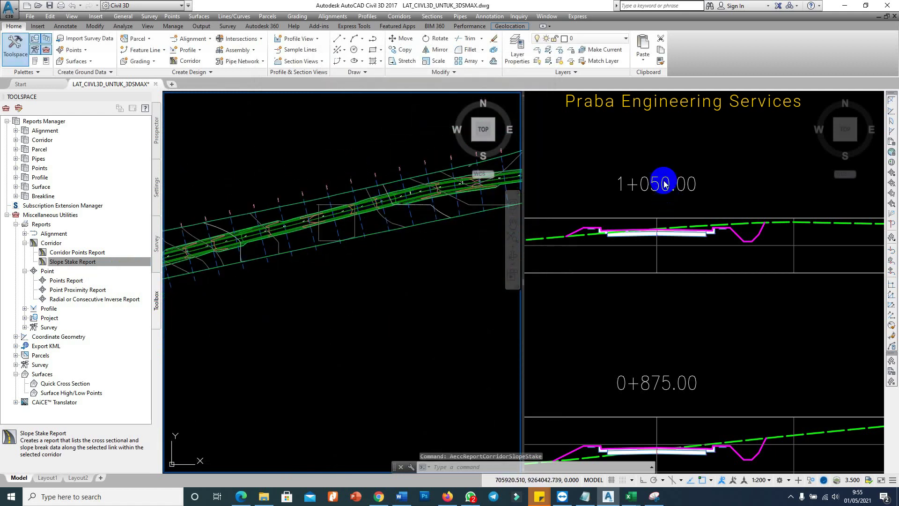
{"action": "scroll", "coordinate": [560, 187], "scroll_direction": "down", "scroll_amount": 3}
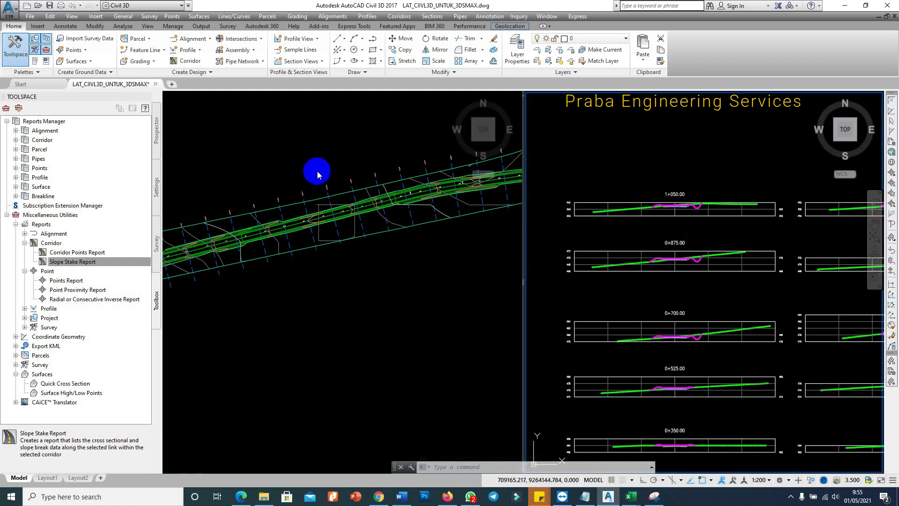
{"action": "scroll", "coordinate": [323, 183], "scroll_direction": "up", "scroll_amount": 5}
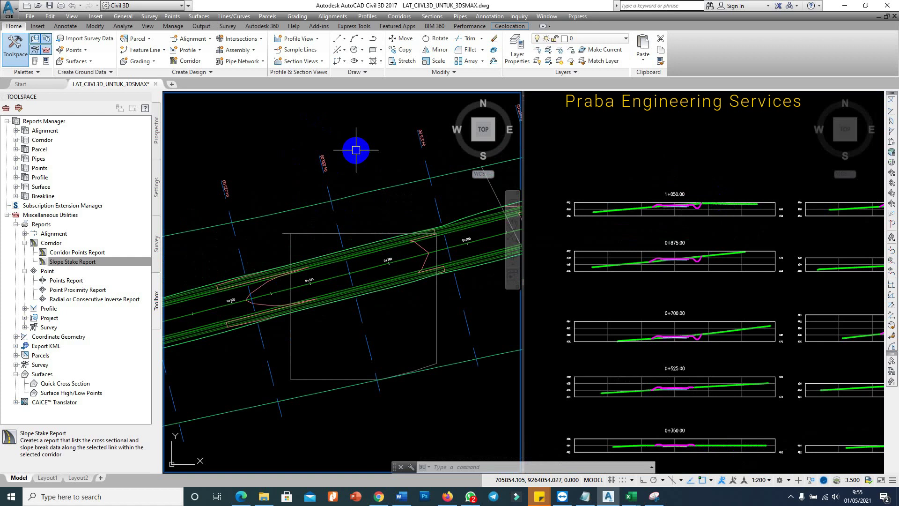
{"action": "left_click", "coordinate": [433, 16]}
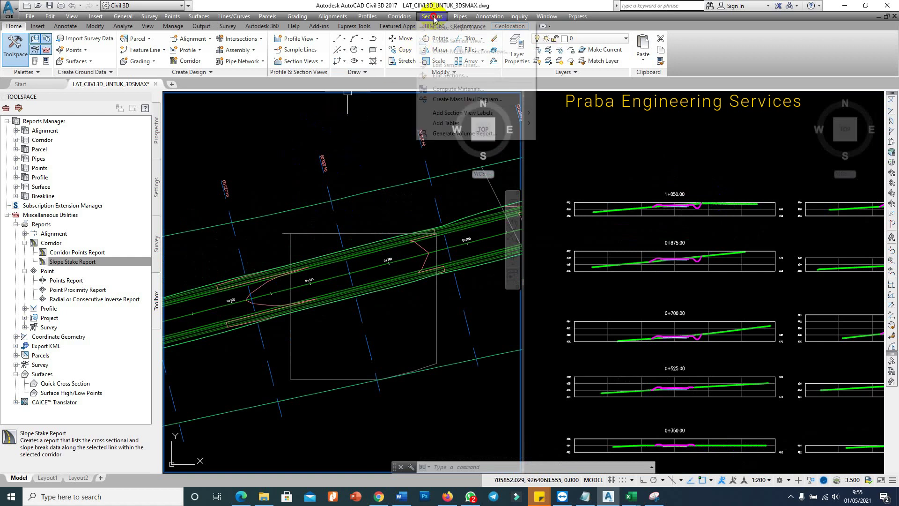
{"action": "left_click", "coordinate": [440, 29]}
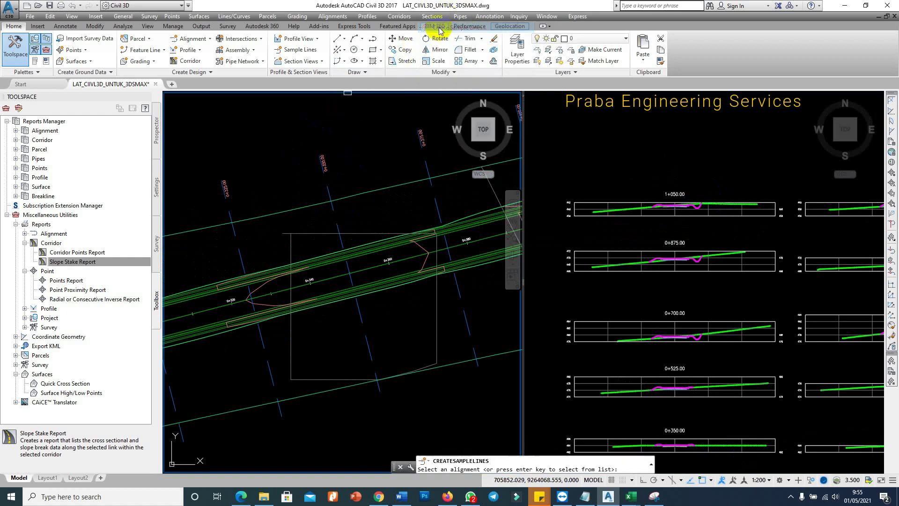
{"action": "key", "text": "Return"}
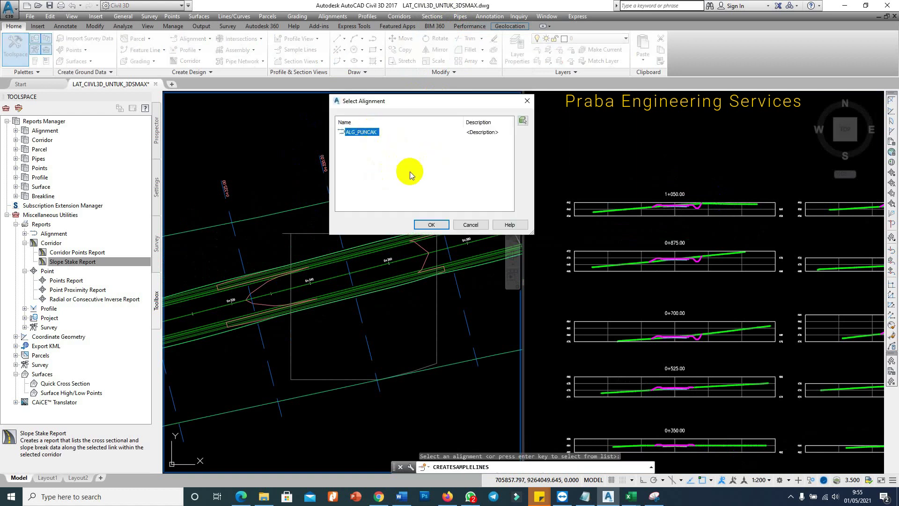
{"action": "left_click_drag", "start_coordinate": [375, 100], "coordinate": [479, 71]}
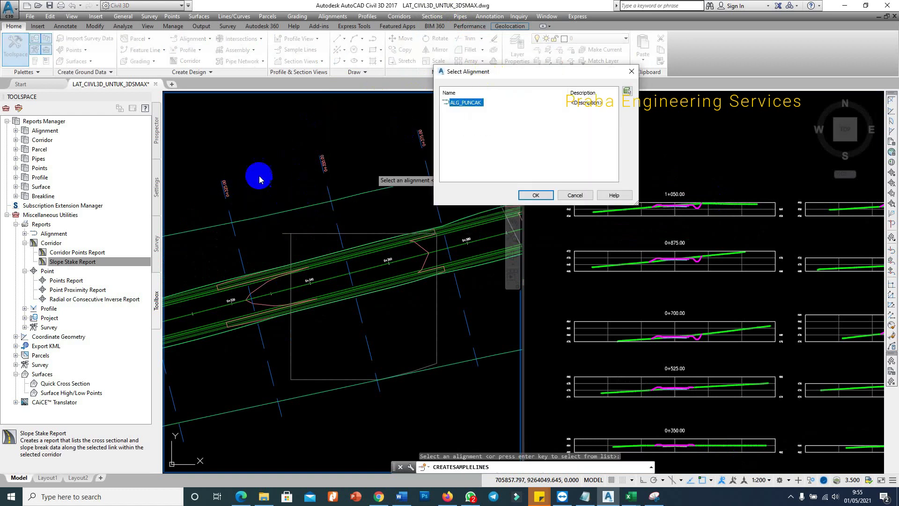
{"action": "left_click", "coordinate": [534, 195]}
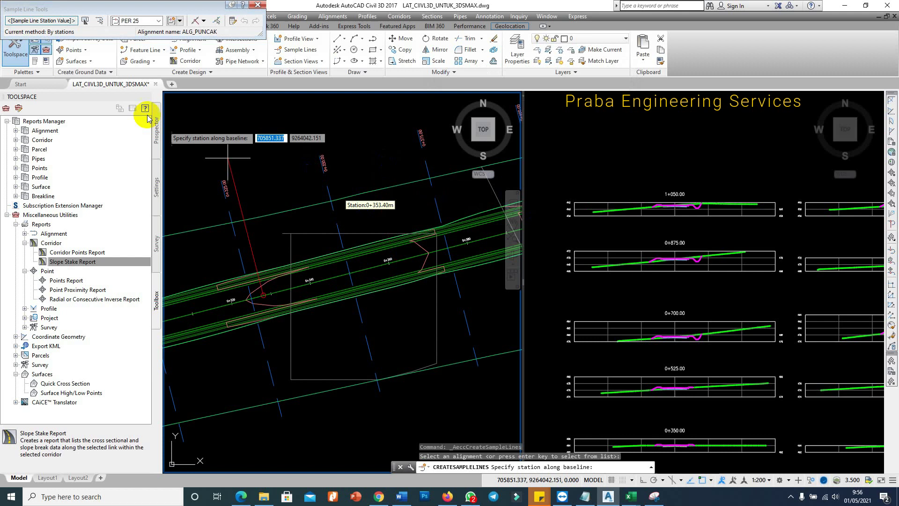
{"action": "left_click", "coordinate": [234, 186]}
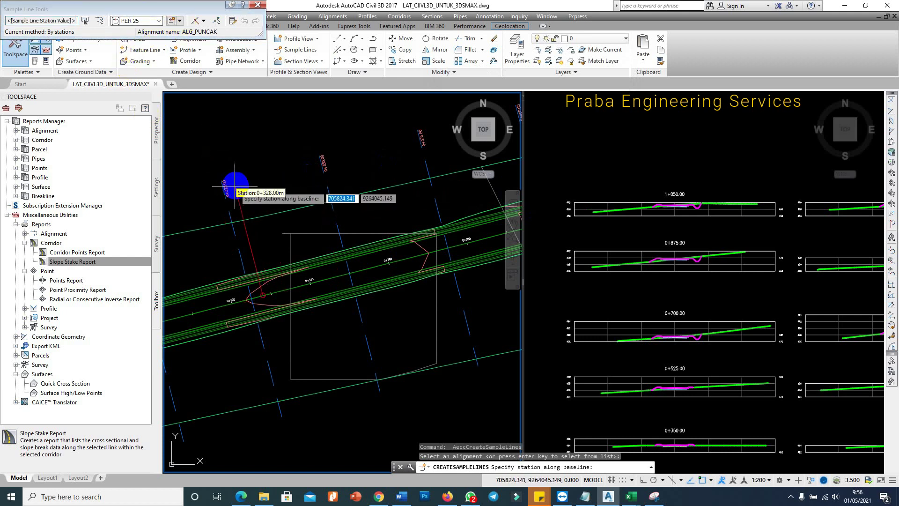
{"action": "left_click", "coordinate": [179, 21]}
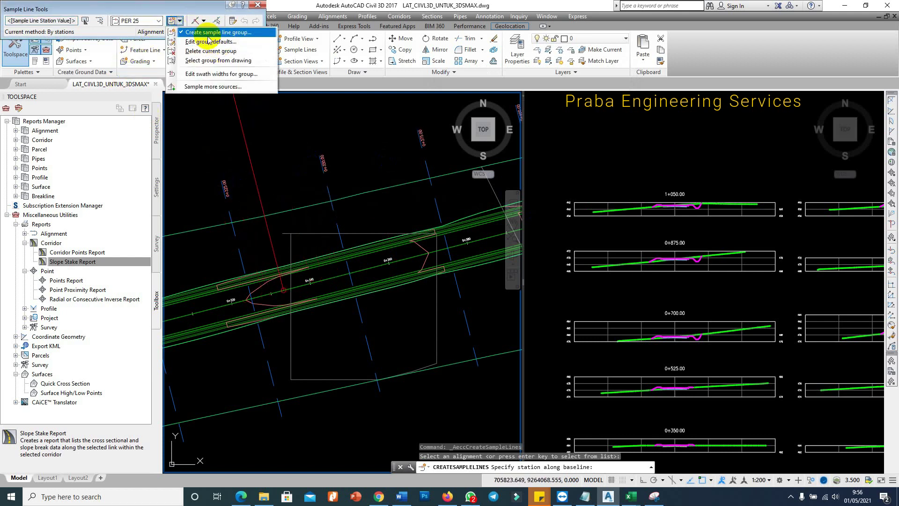
{"action": "left_click", "coordinate": [211, 33]}
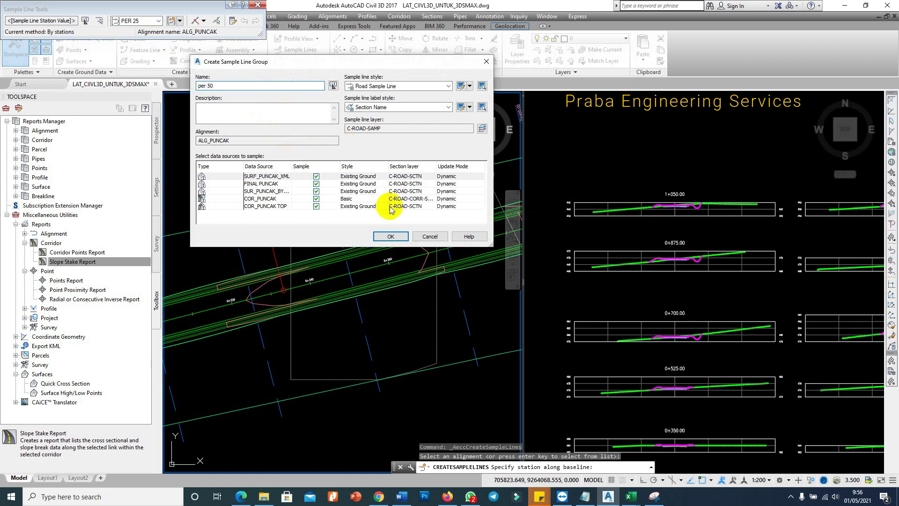
{"action": "left_click", "coordinate": [391, 236]}
Create sample lines for the per 50 group by station range, with 50 m increments along tangents, curves and spirals.
{"action": "left_click", "coordinate": [203, 21]}
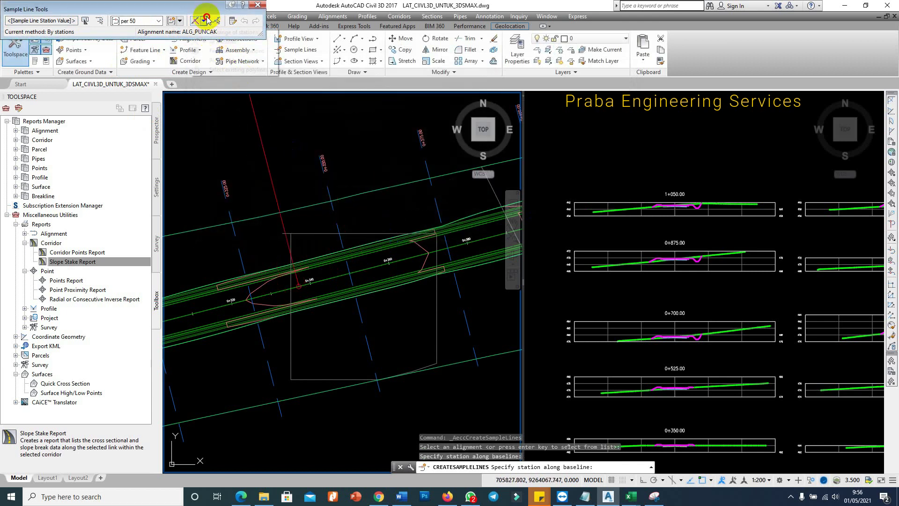
{"action": "left_click", "coordinate": [225, 31]}
{"action": "scroll", "coordinate": [335, 173], "scroll_direction": "down", "scroll_amount": 3}
{"action": "left_click", "coordinate": [333, 188]}
{"action": "left_click", "coordinate": [337, 196]}
{"action": "type", "text": "50.000m"}
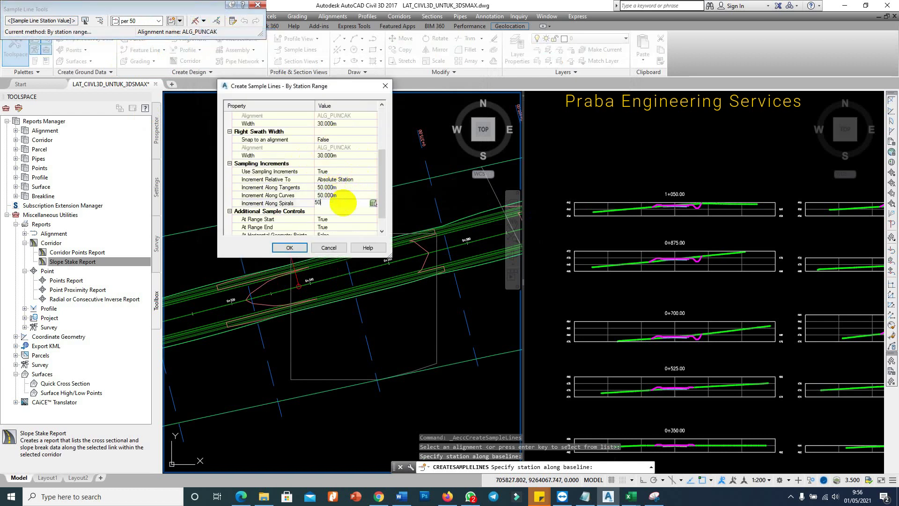
{"action": "left_click", "coordinate": [344, 202]}
{"action": "type", "text": "50"}
{"action": "left_click", "coordinate": [289, 248]}
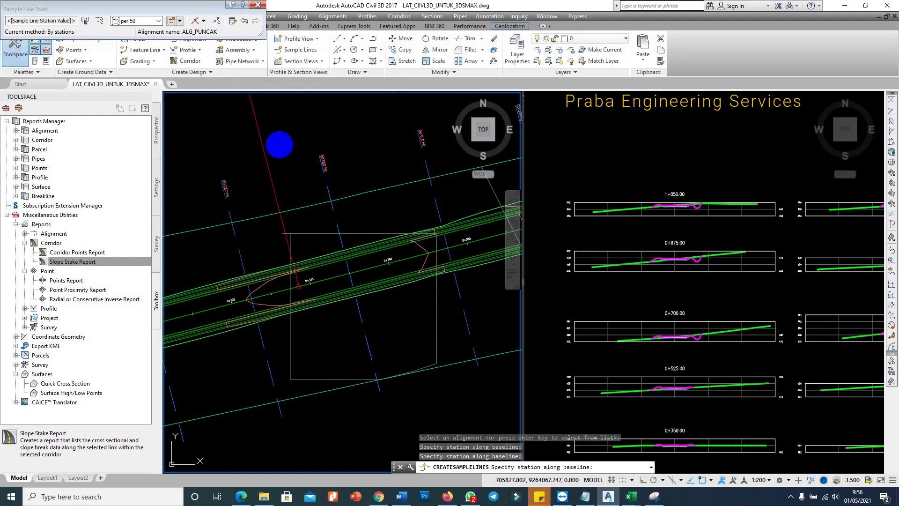
{"action": "key", "text": "Return"}
{"action": "scroll", "coordinate": [305, 165], "scroll_direction": "down", "scroll_amount": 4}
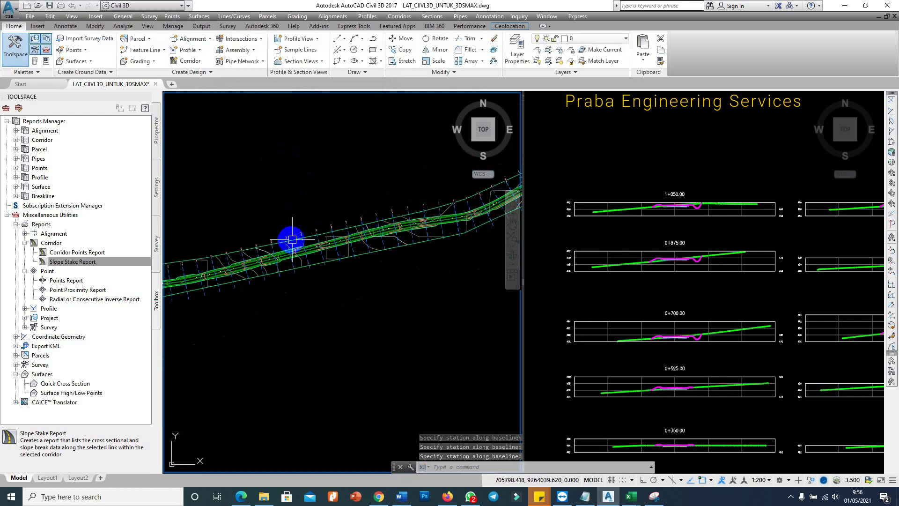
{"action": "scroll", "coordinate": [280, 242], "scroll_direction": "up", "scroll_amount": 3}
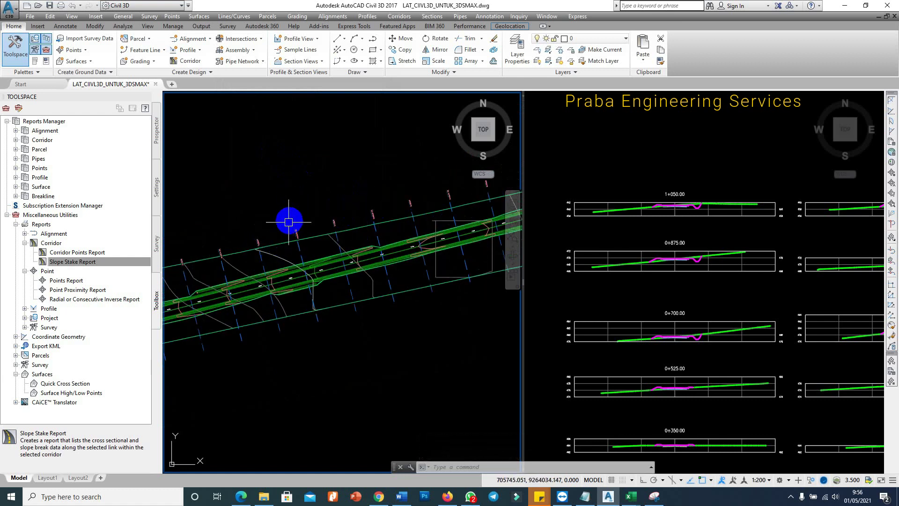
Run the Slope Stake Report again for COR_PUNCAK, compare the per 50 and PER 25 sample line groups, and choose PER 25.
{"action": "left_click", "coordinate": [136, 250]}
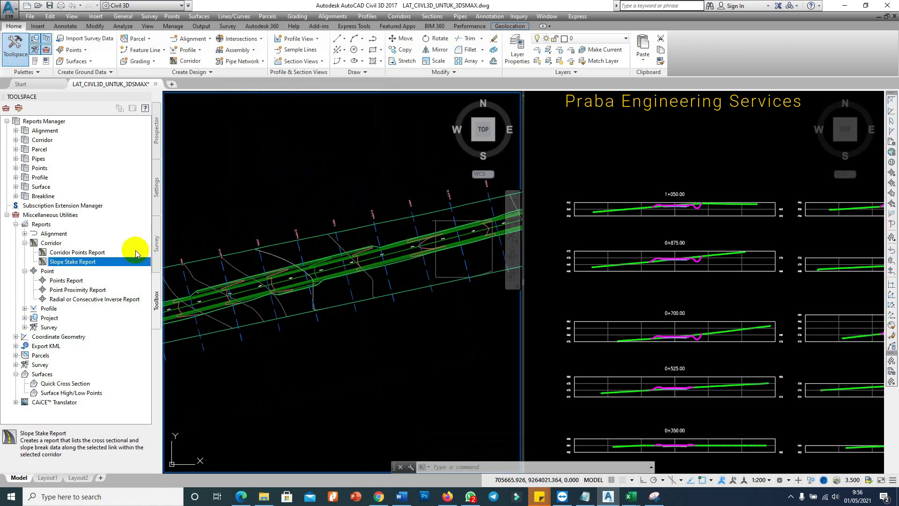
{"action": "right_click", "coordinate": [131, 261]}
{"action": "left_click", "coordinate": [157, 265]}
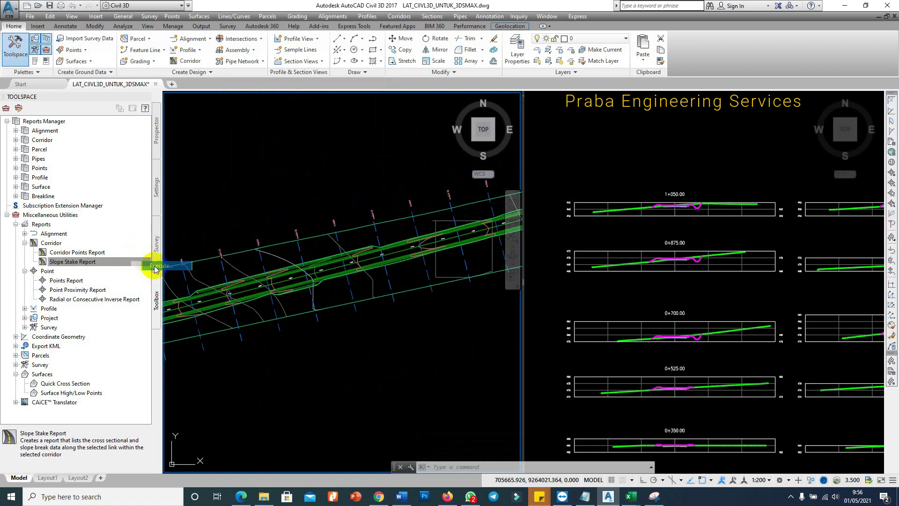
{"action": "left_click", "coordinate": [498, 132]}
{"action": "left_click", "coordinate": [498, 131]}
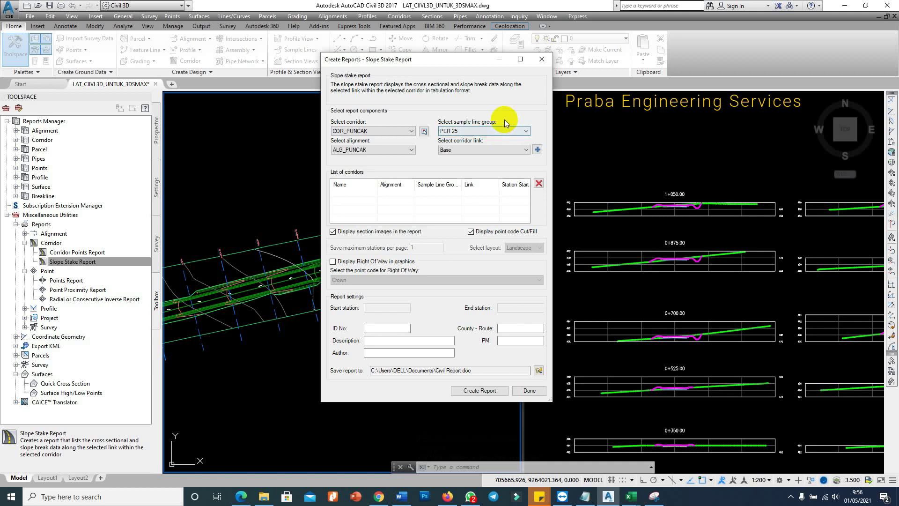
{"action": "left_click", "coordinate": [505, 133]}
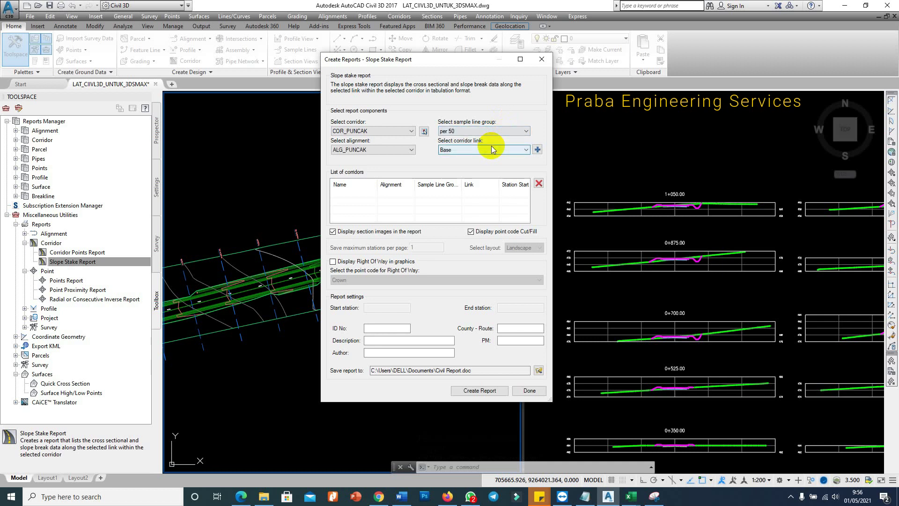
{"action": "left_click", "coordinate": [481, 132]}
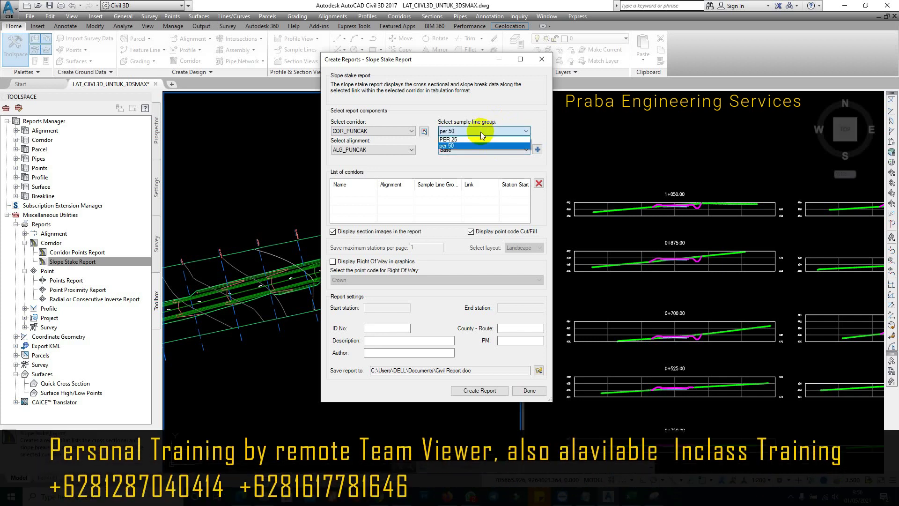
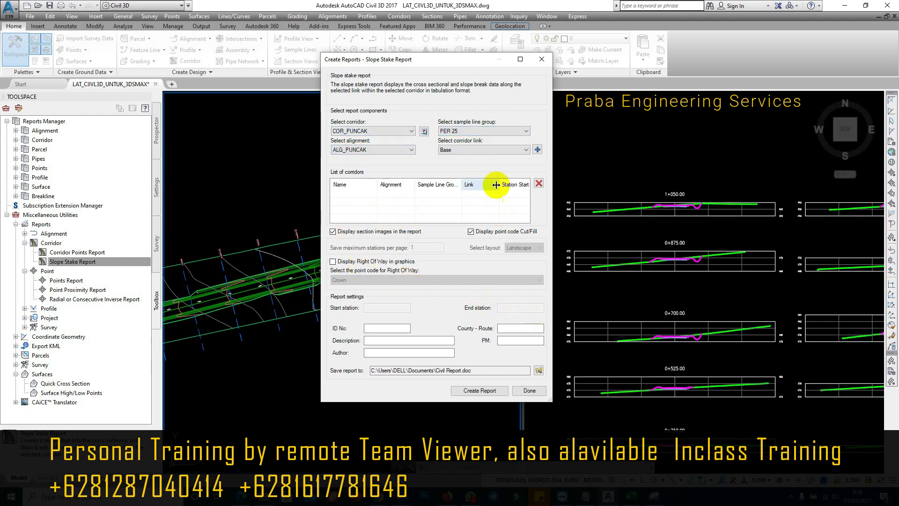
Set the corridor link to Top and add COR_PUNCAK to the report's list of corridors.
{"action": "left_click", "coordinate": [478, 150]}
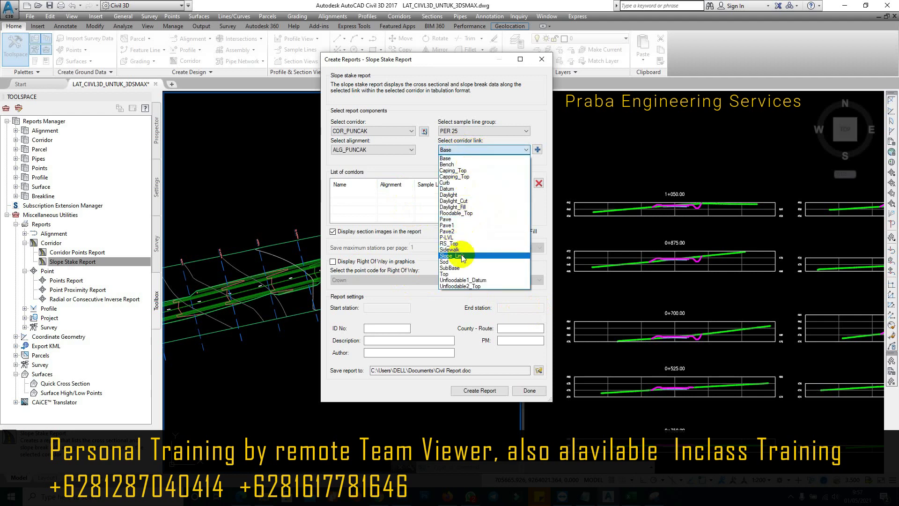
{"action": "left_click", "coordinate": [445, 276]}
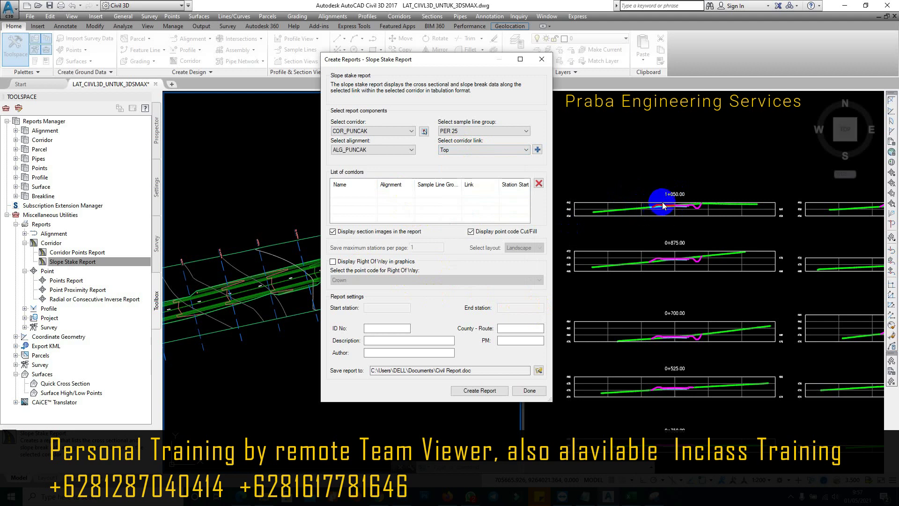
{"action": "left_click", "coordinate": [537, 149]}
Check the listed corridor's start and end stations against the report's station range settings, without changing them.
{"action": "left_click_drag", "start_coordinate": [407, 219], "coordinate": [487, 224]}
{"action": "left_click", "coordinate": [468, 194]}
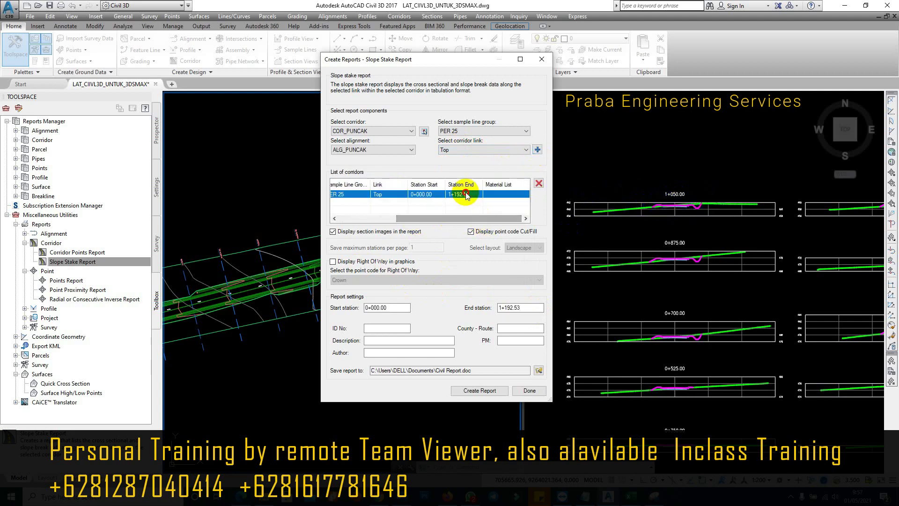
{"action": "left_click", "coordinate": [423, 203]}
{"action": "left_click", "coordinate": [468, 194]}
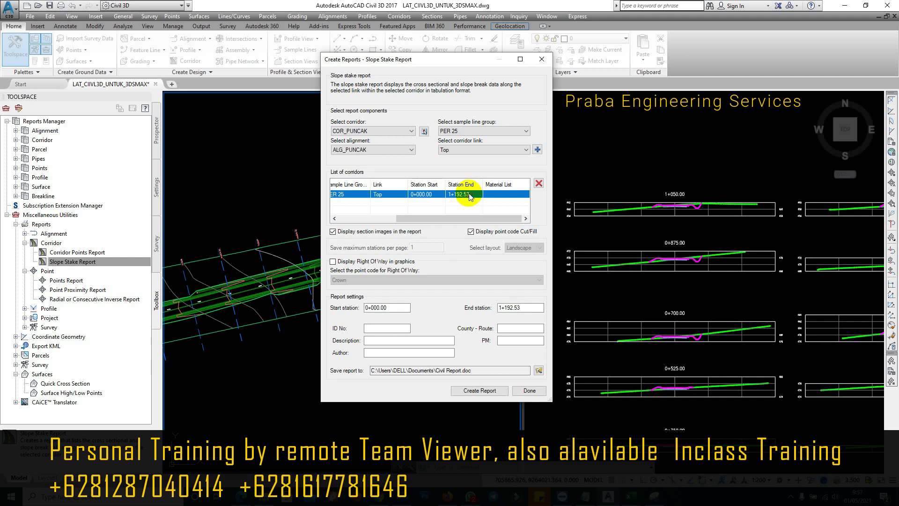
{"action": "mouse_move", "coordinate": [468, 218]}
{"action": "left_mouse_down"}
{"action": "mouse_move", "coordinate": [411, 219]}
{"action": "mouse_move", "coordinate": [464, 205]}
{"action": "left_mouse_up"}
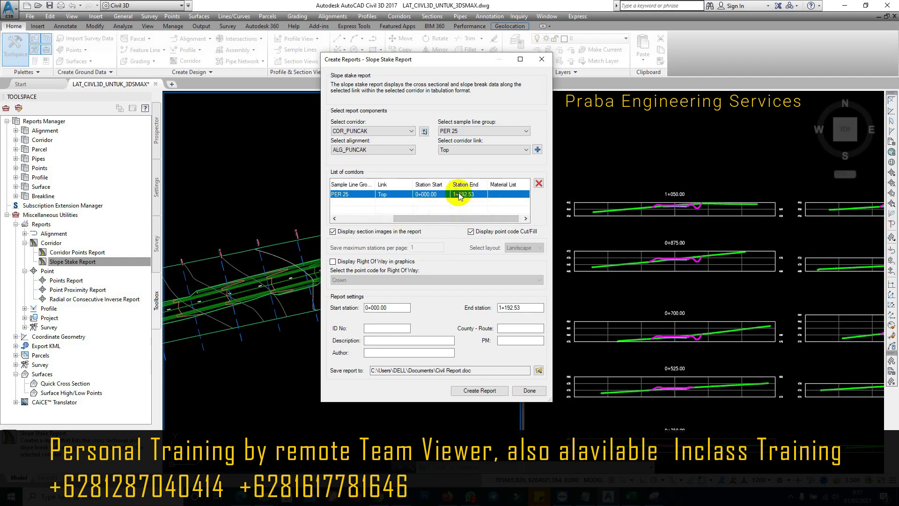
{"action": "left_click_drag", "start_coordinate": [506, 308], "coordinate": [537, 307]}
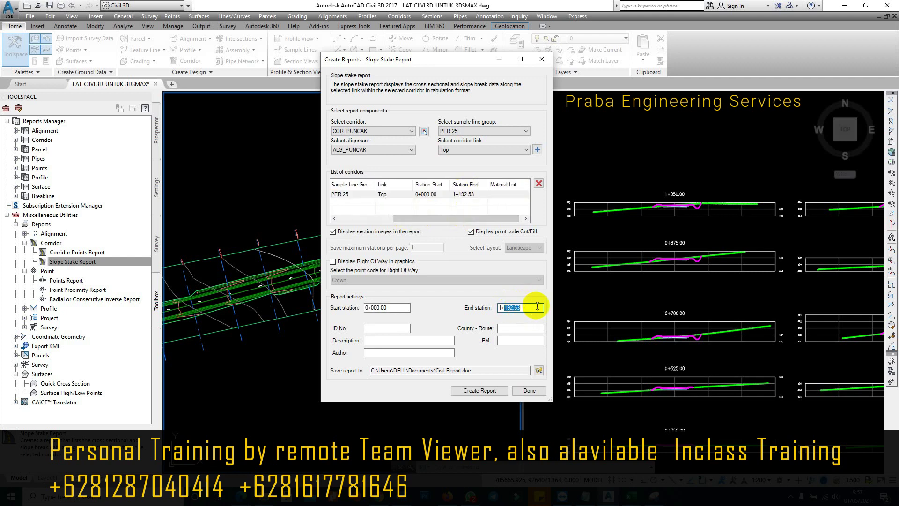
{"action": "left_click", "coordinate": [396, 307]}
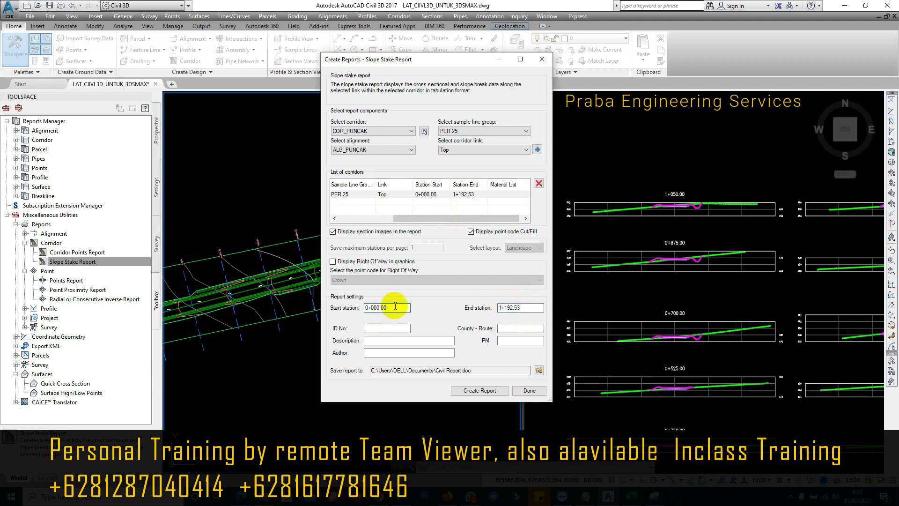
{"action": "double_click", "coordinate": [385, 307]}
{"action": "left_click_drag", "start_coordinate": [392, 307], "coordinate": [355, 313]}
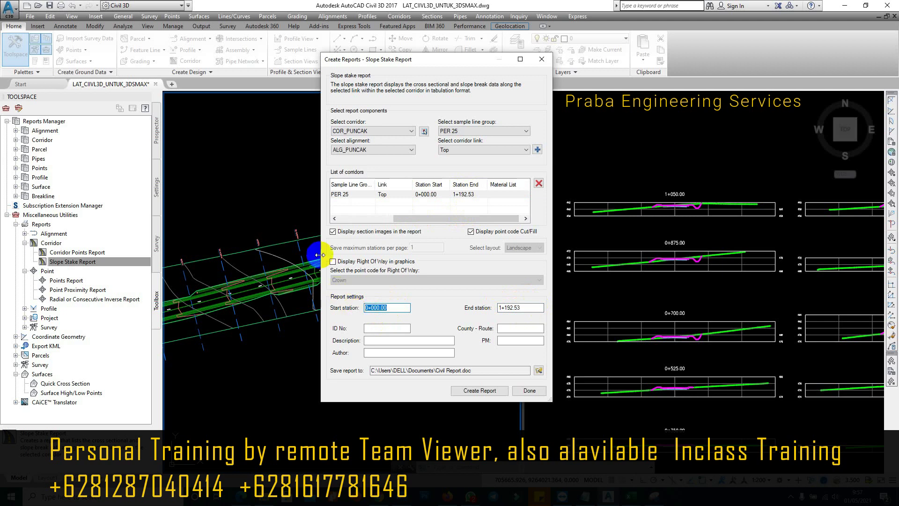
Enable the Right Of Way display in the report graphics and choose Daylight as its point code.
{"action": "left_click", "coordinate": [357, 262]}
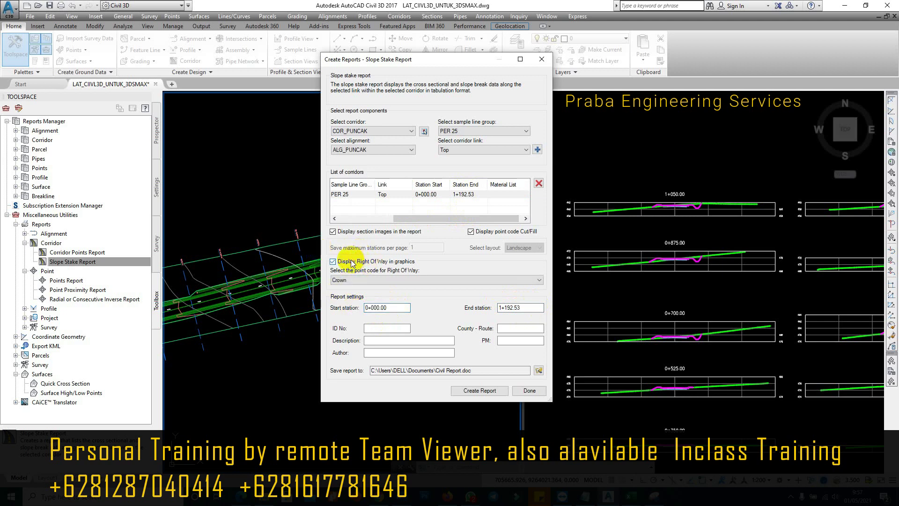
{"action": "left_click", "coordinate": [383, 280]}
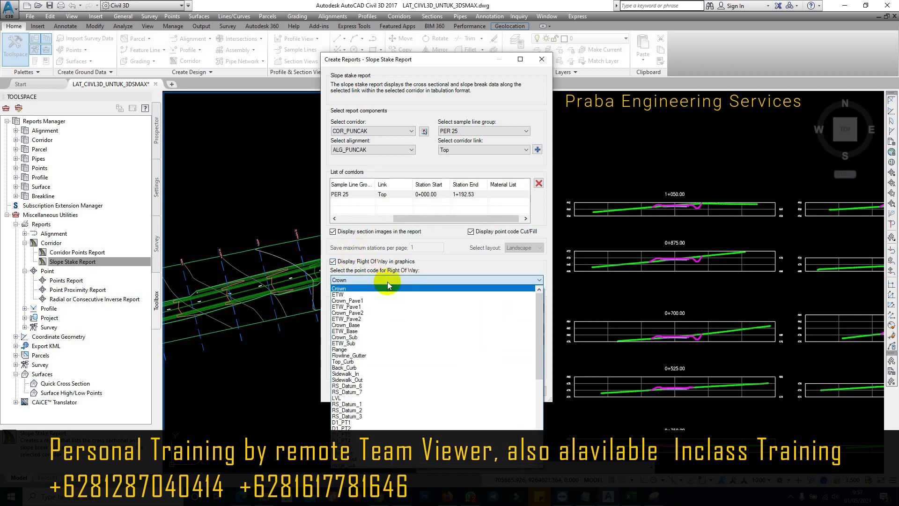
{"action": "scroll", "coordinate": [382, 337], "scroll_direction": "down", "scroll_amount": 5}
{"action": "left_click", "coordinate": [370, 389]}
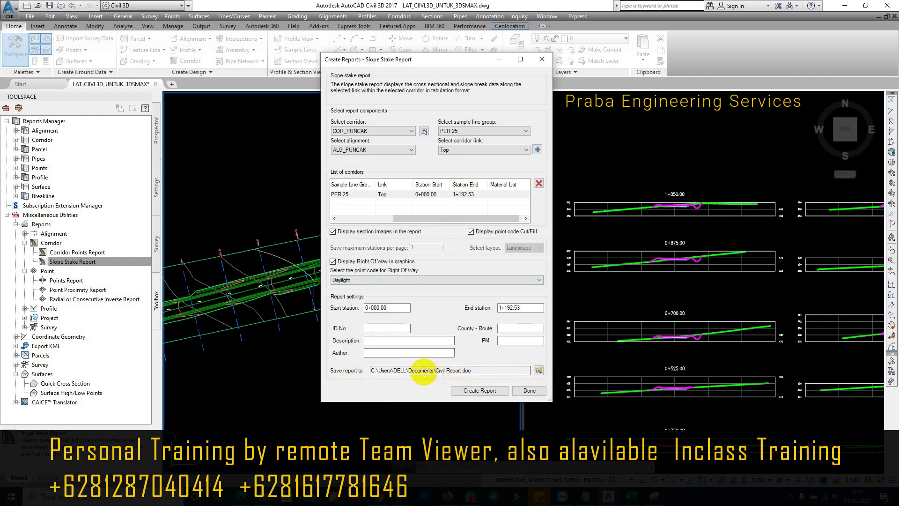
Set the report output to a text document named Civil Report_for_cross_section in Documents and create the Slope Stake Report.
{"action": "left_click", "coordinate": [539, 369]}
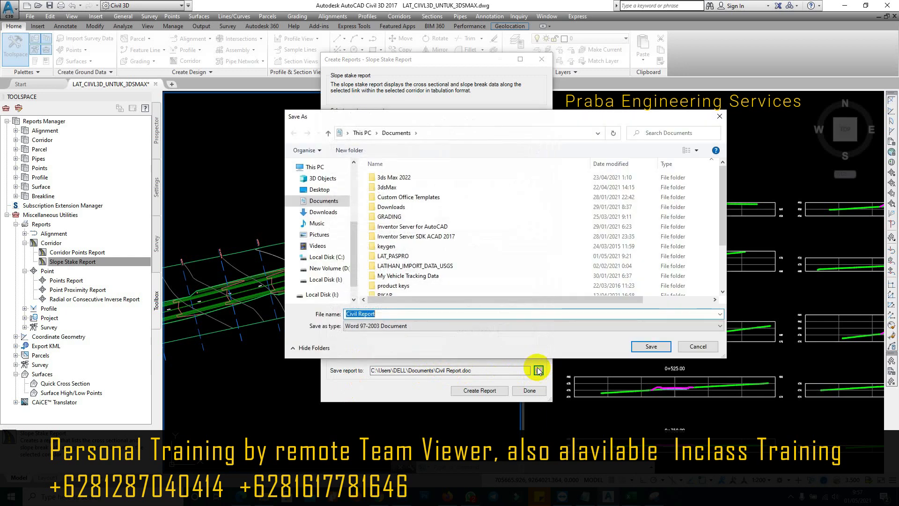
{"action": "left_click", "coordinate": [420, 325]}
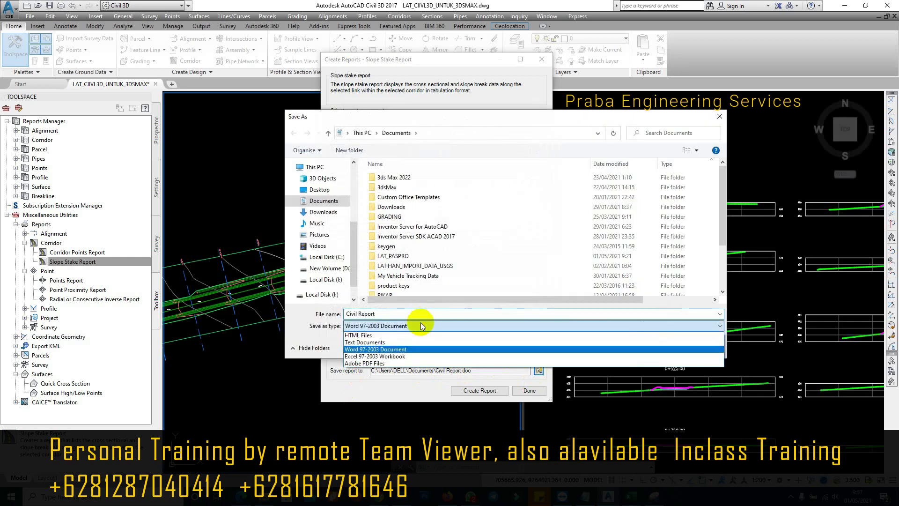
{"action": "left_click", "coordinate": [362, 342]}
{"action": "left_click", "coordinate": [395, 314]}
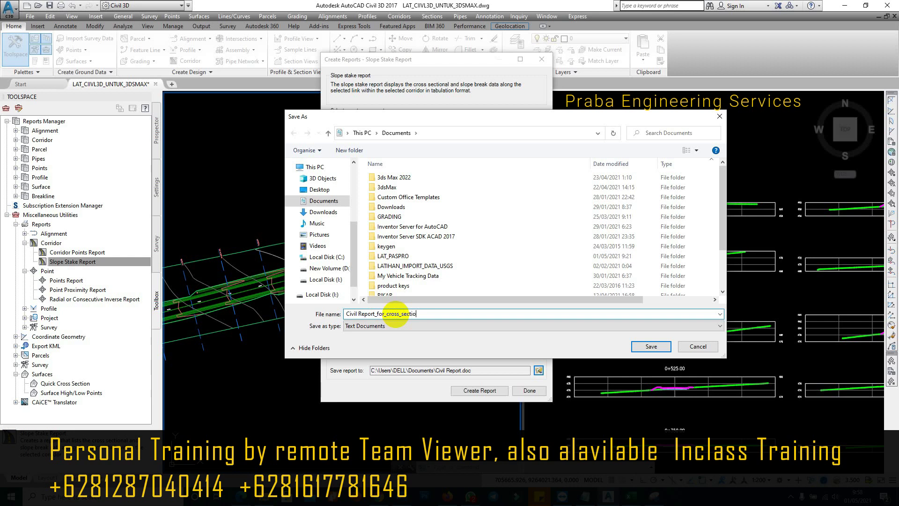
{"action": "left_click", "coordinate": [652, 346]}
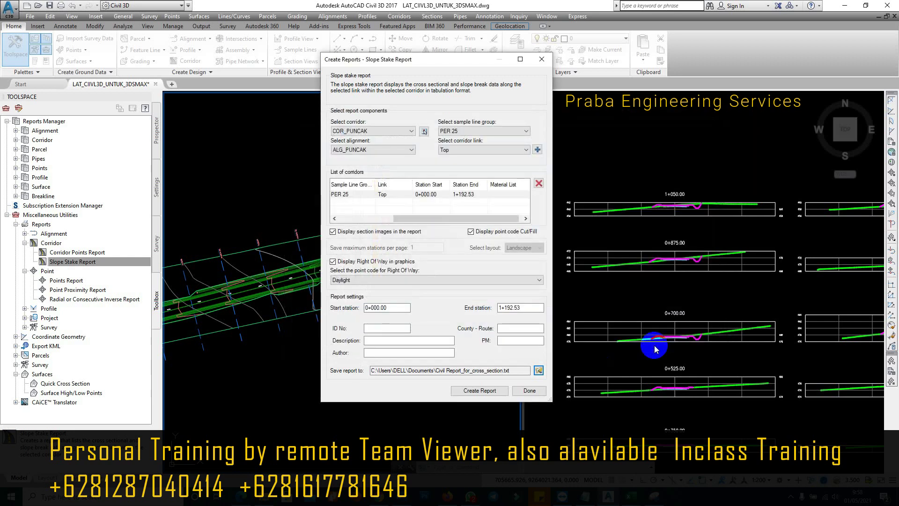
{"action": "left_click", "coordinate": [489, 390]}
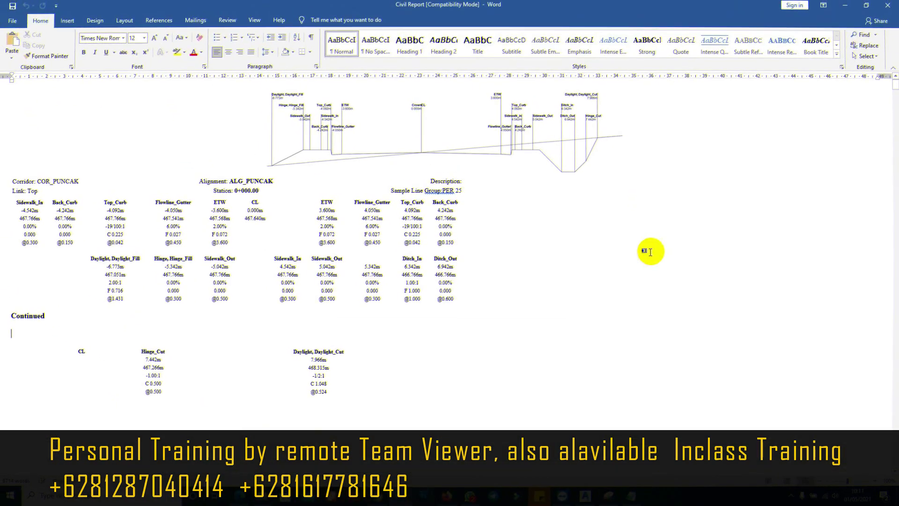
Enlarge the cross-section picture for station 0+000.00 in the Word report by stretching it from its corner.
{"action": "scroll", "coordinate": [649, 254], "scroll_direction": "up", "scroll_amount": 3}
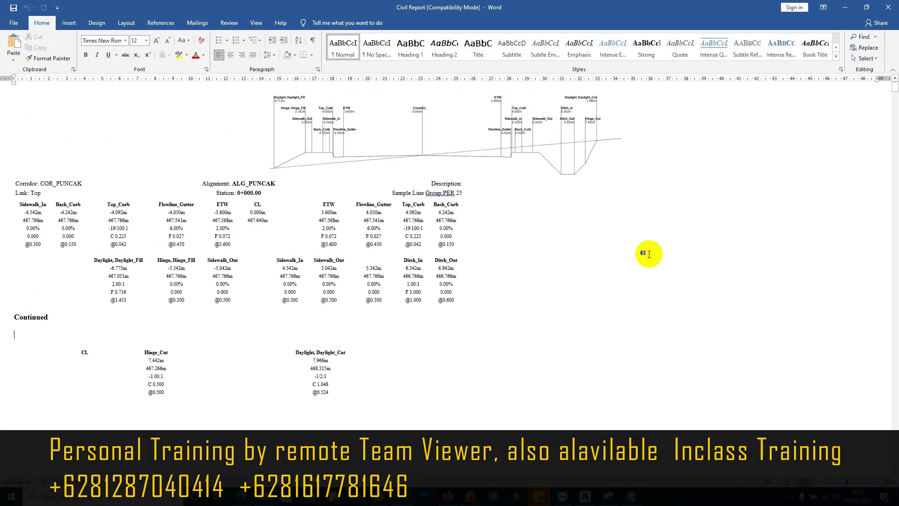
{"action": "left_click", "coordinate": [295, 137]}
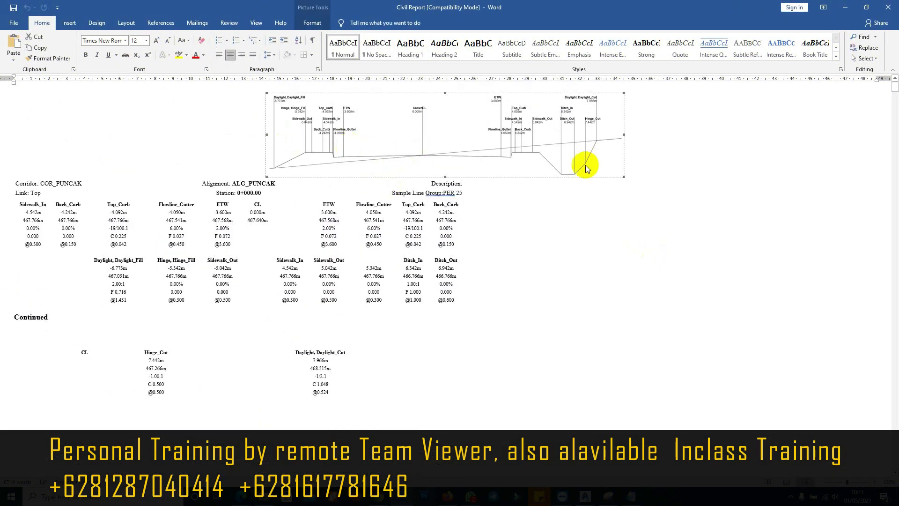
{"action": "left_click", "coordinate": [690, 283]}
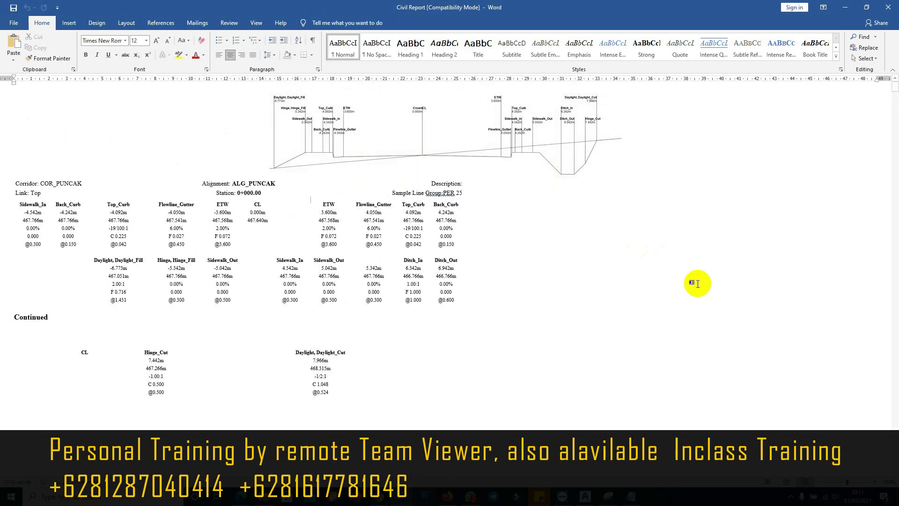
{"action": "left_click", "coordinate": [519, 164]}
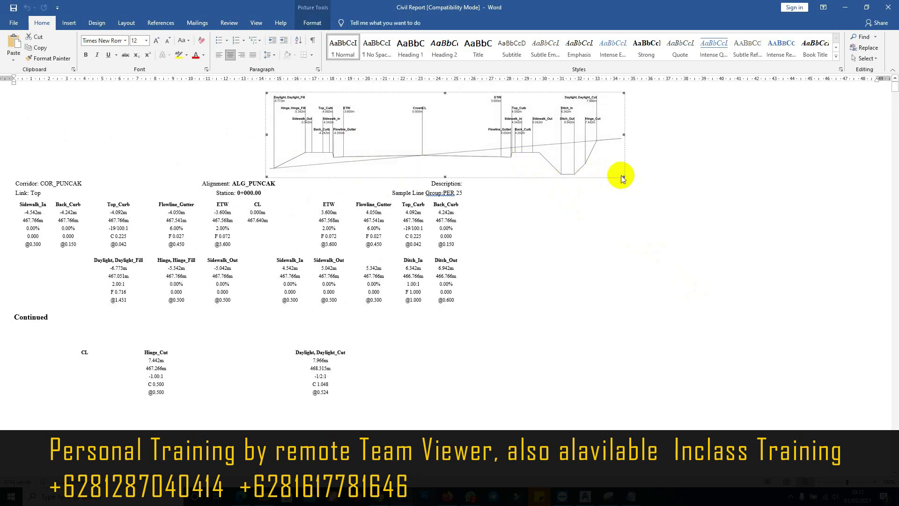
{"action": "left_click_drag", "start_coordinate": [622, 176], "coordinate": [685, 219]}
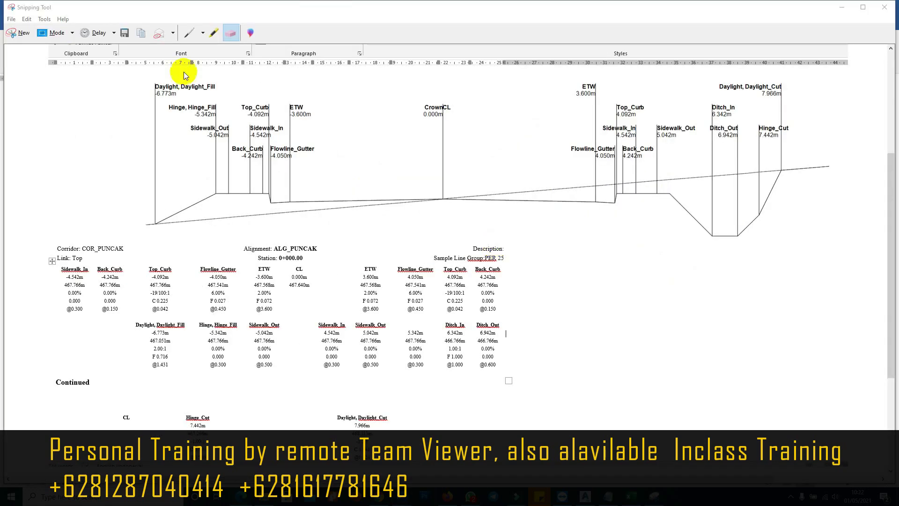
Draw a red pen arrow on the snip from the table's CL column to the crown point of the section.
{"action": "left_click", "coordinate": [188, 34]}
{"action": "left_click", "coordinate": [203, 32]}
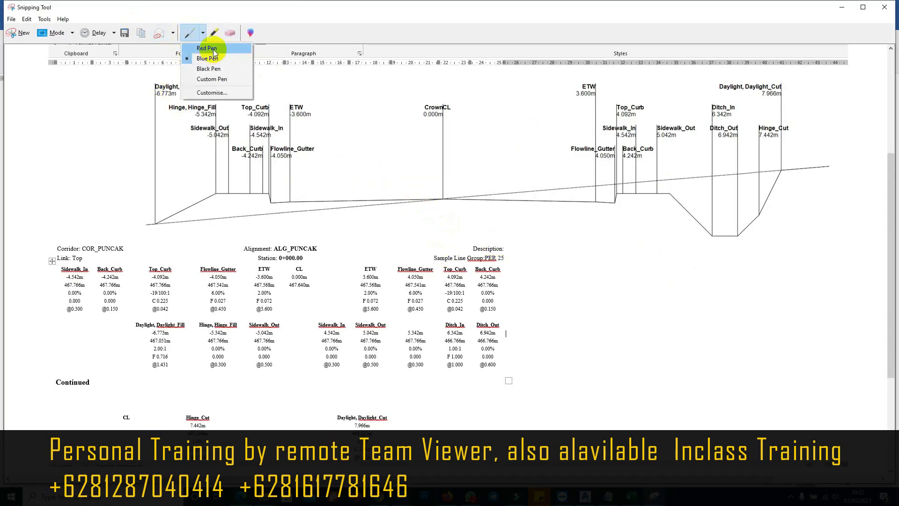
{"action": "left_click", "coordinate": [212, 49]}
{"action": "mouse_move", "coordinate": [304, 270]}
{"action": "left_mouse_down"}
{"action": "mouse_move", "coordinate": [435, 201]}
{"action": "mouse_move", "coordinate": [421, 198]}
{"action": "mouse_move", "coordinate": [441, 206]}
{"action": "left_mouse_up"}
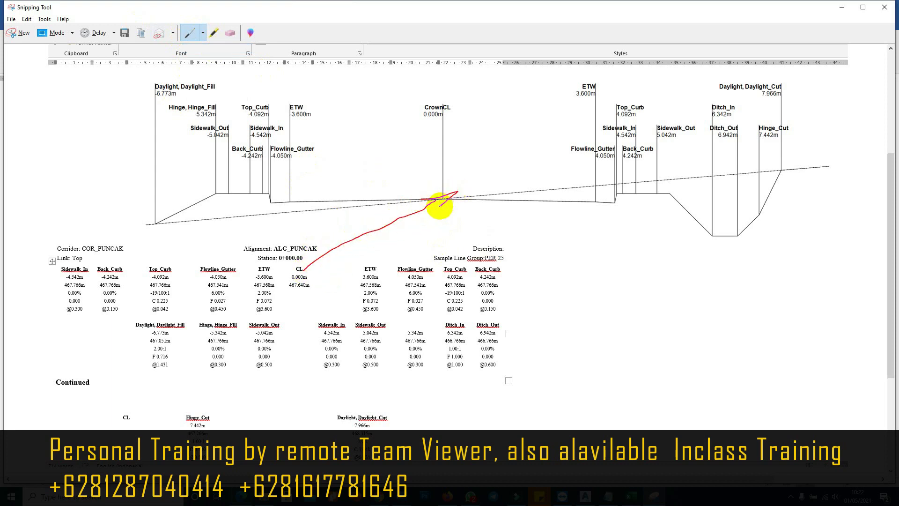
Draw blue pen arrows from the negative-offset ETW and Daylight_Fill columns to their matching points on the section.
{"action": "left_click", "coordinate": [203, 32]}
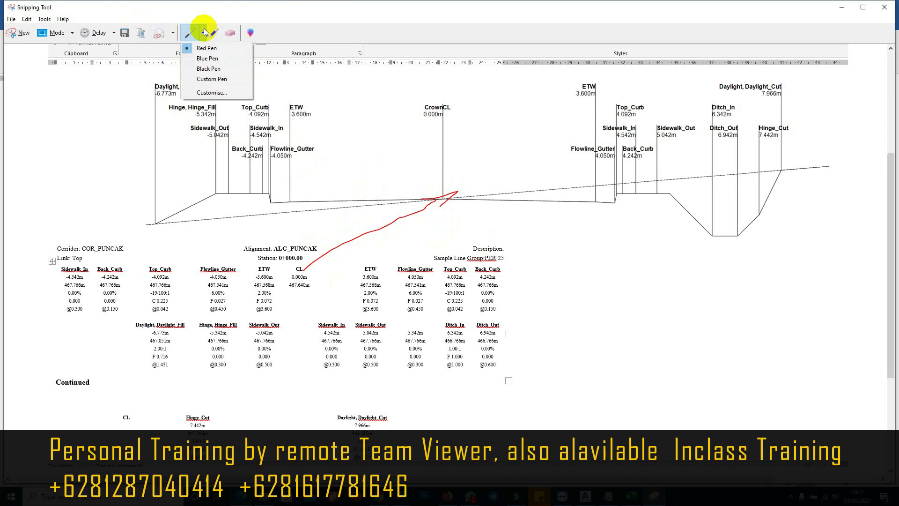
{"action": "left_click", "coordinate": [209, 60]}
{"action": "mouse_move", "coordinate": [267, 266]}
{"action": "left_mouse_down"}
{"action": "mouse_move", "coordinate": [266, 215]}
{"action": "mouse_move", "coordinate": [284, 203]}
{"action": "mouse_move", "coordinate": [288, 210]}
{"action": "left_mouse_up"}
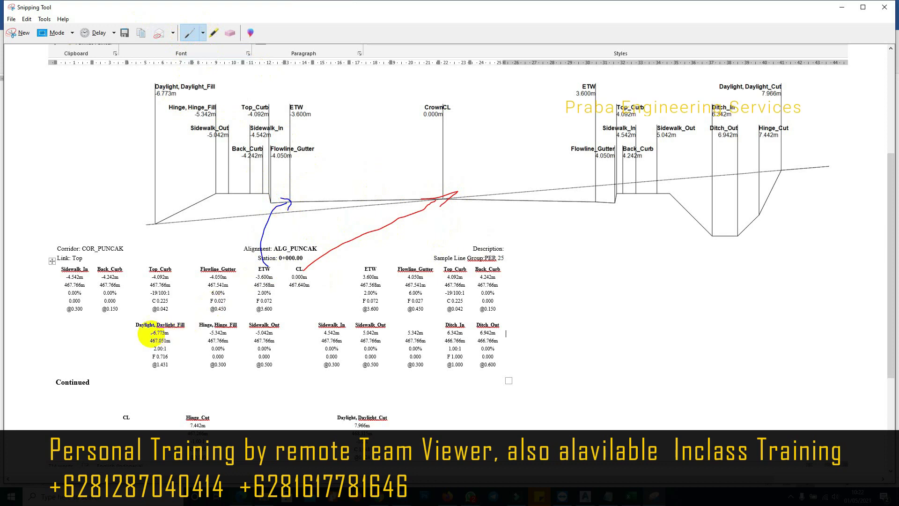
{"action": "mouse_move", "coordinate": [150, 346]}
{"action": "left_mouse_down"}
{"action": "mouse_move", "coordinate": [65, 340]}
{"action": "mouse_move", "coordinate": [24, 306]}
{"action": "mouse_move", "coordinate": [32, 259]}
{"action": "mouse_move", "coordinate": [102, 230]}
{"action": "mouse_move", "coordinate": [151, 237]}
{"action": "left_mouse_up"}
Draw black pen arrows from the positive-offset ETW and Daylight_Cut columns to their matching points on the section.
{"action": "left_click", "coordinate": [202, 32]}
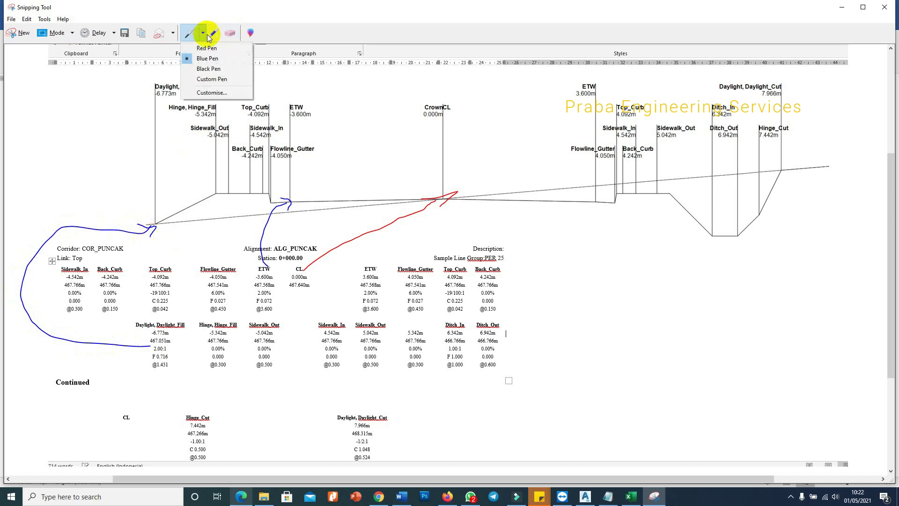
{"action": "left_click", "coordinate": [210, 70]}
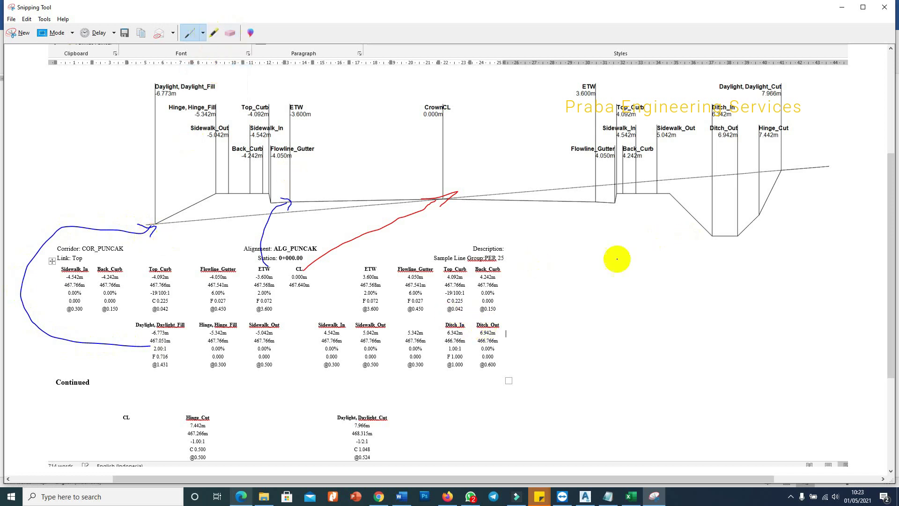
{"action": "mouse_move", "coordinate": [378, 259]}
{"action": "left_mouse_down"}
{"action": "mouse_move", "coordinate": [431, 230]}
{"action": "mouse_move", "coordinate": [552, 215]}
{"action": "mouse_move", "coordinate": [584, 201]}
{"action": "mouse_move", "coordinate": [590, 217]}
{"action": "left_mouse_up"}
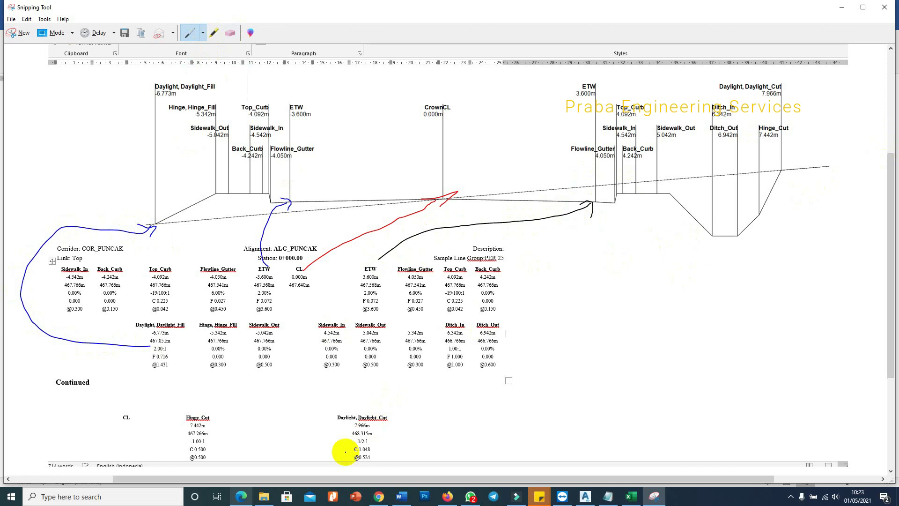
{"action": "mouse_move", "coordinate": [393, 418]}
{"action": "left_mouse_down"}
{"action": "mouse_move", "coordinate": [606, 422]}
{"action": "mouse_move", "coordinate": [706, 371]}
{"action": "mouse_move", "coordinate": [781, 293]}
{"action": "mouse_move", "coordinate": [795, 231]}
{"action": "mouse_move", "coordinate": [781, 176]}
{"action": "mouse_move", "coordinate": [777, 185]}
{"action": "mouse_move", "coordinate": [783, 175]}
{"action": "mouse_move", "coordinate": [802, 184]}
{"action": "mouse_move", "coordinate": [789, 157]}
{"action": "left_mouse_up"}
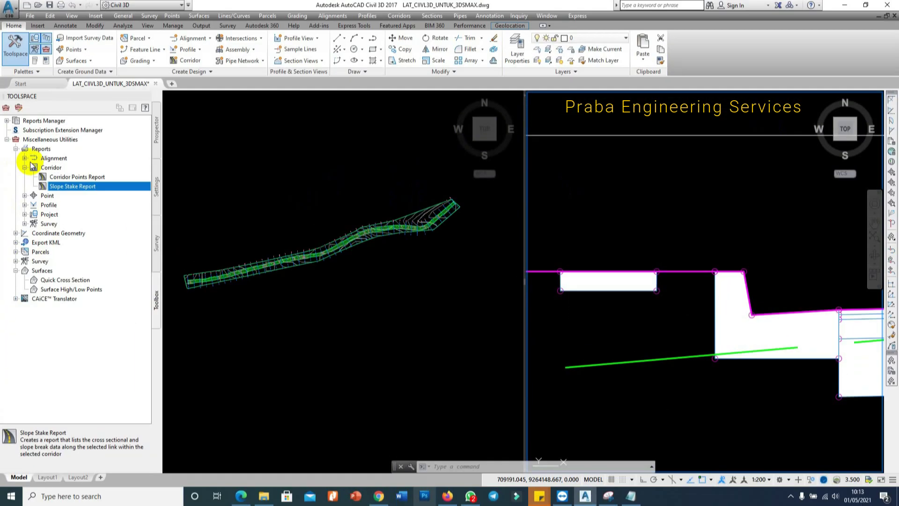
Run the Section Points Report from the Corridor reports of the Reports Manager.
{"action": "left_click", "coordinate": [15, 149]}
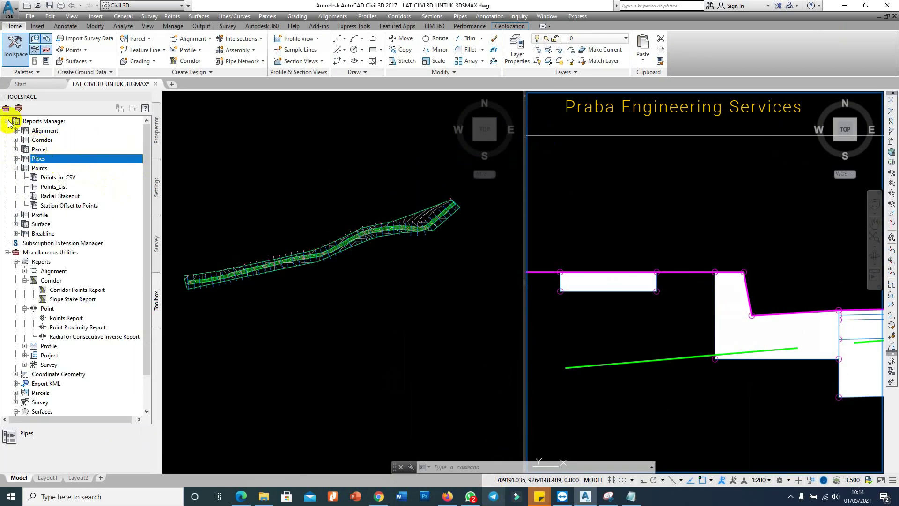
{"action": "double_click", "coordinate": [7, 121]}
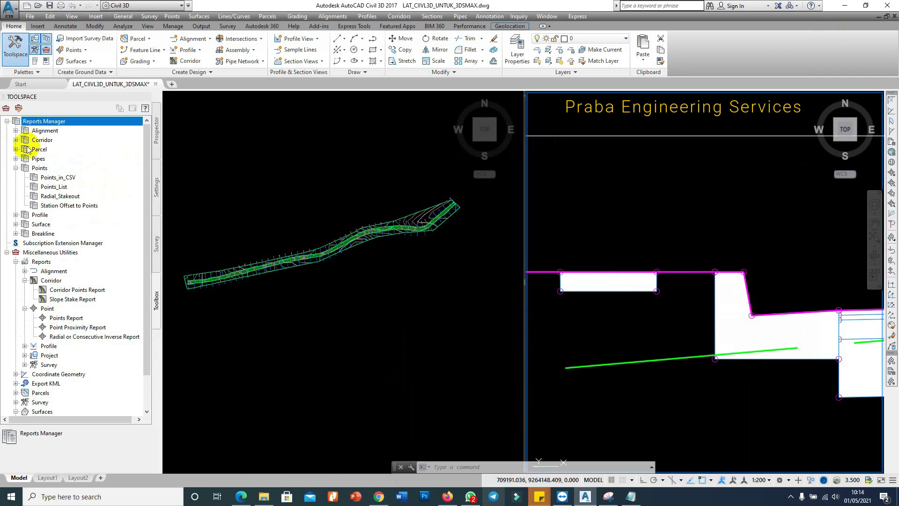
{"action": "left_click", "coordinate": [16, 168]}
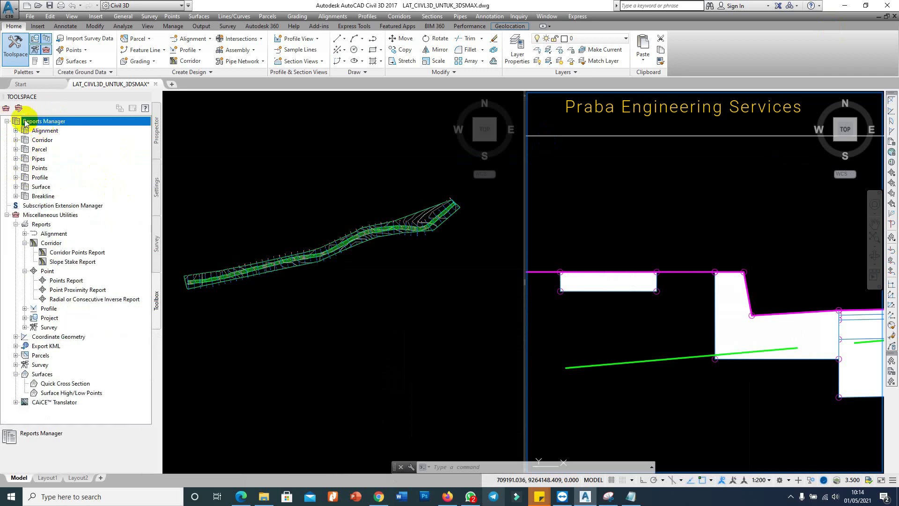
{"action": "left_click", "coordinate": [15, 139]}
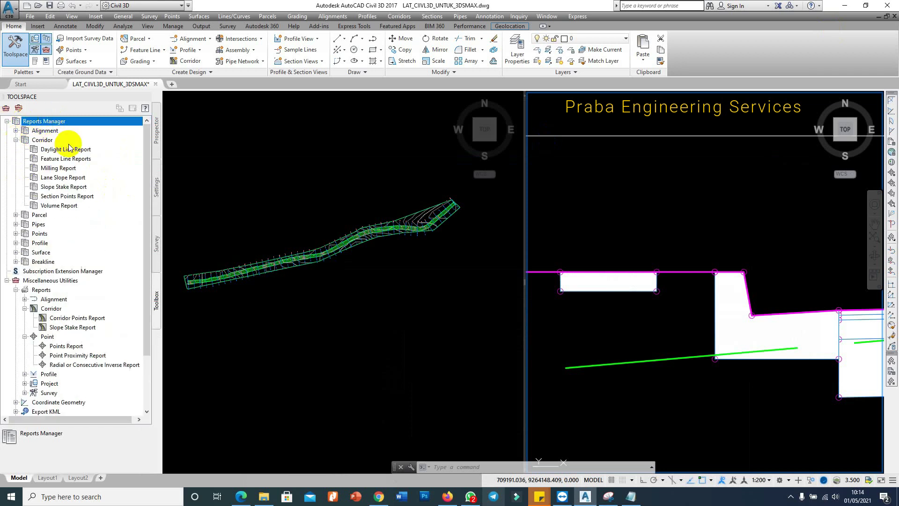
{"action": "left_click", "coordinate": [75, 196]}
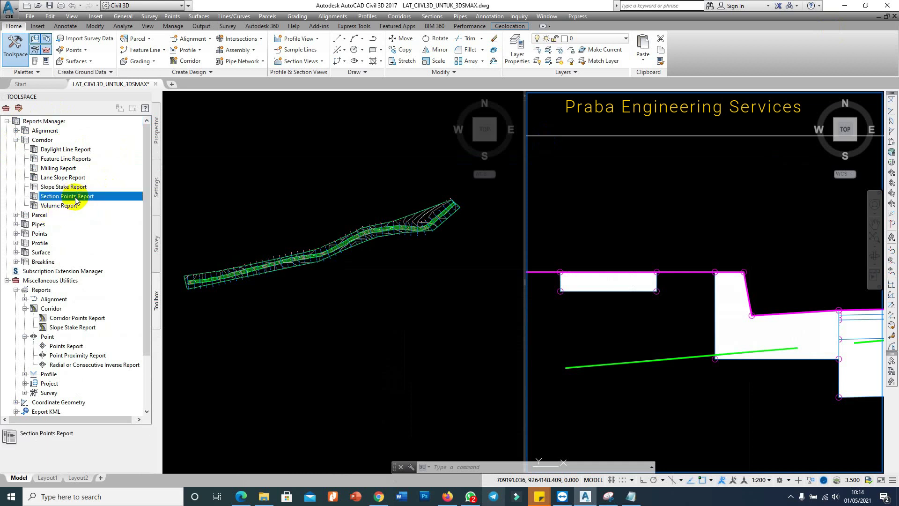
{"action": "right_click", "coordinate": [75, 199]}
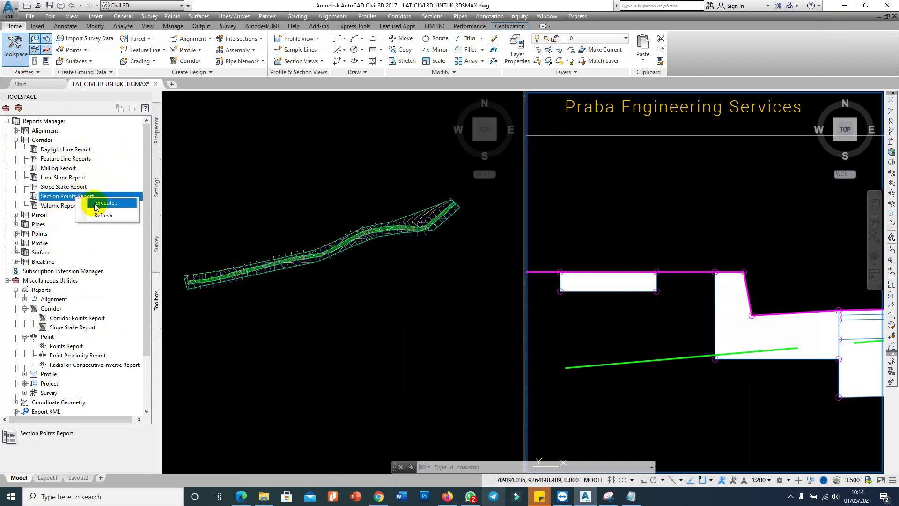
{"action": "left_click", "coordinate": [95, 204]}
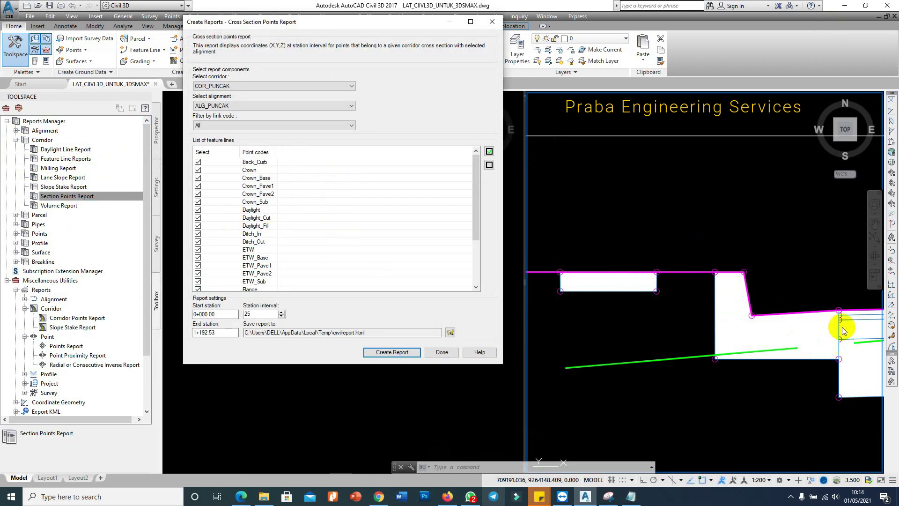
Exclude the Crown_Base, Crown_Pave1, Crown_Pave2 and Crown_Sub point codes from the section points report.
{"action": "left_click", "coordinate": [844, 378]}
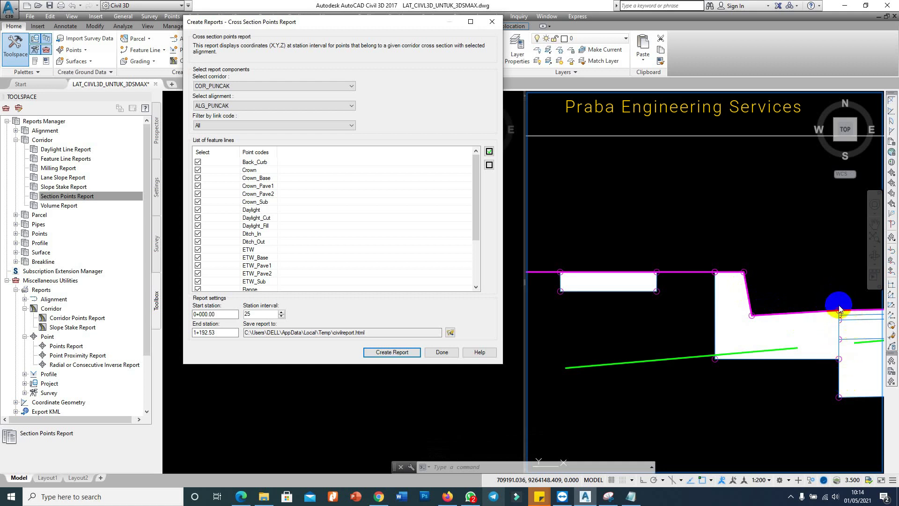
{"action": "left_click", "coordinate": [198, 177]}
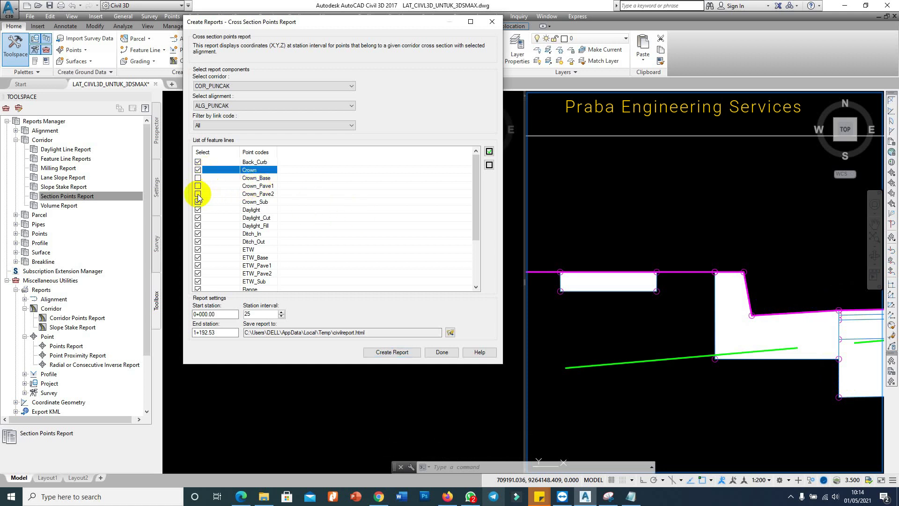
{"action": "left_click", "coordinate": [198, 202]}
{"action": "left_click", "coordinate": [254, 201]}
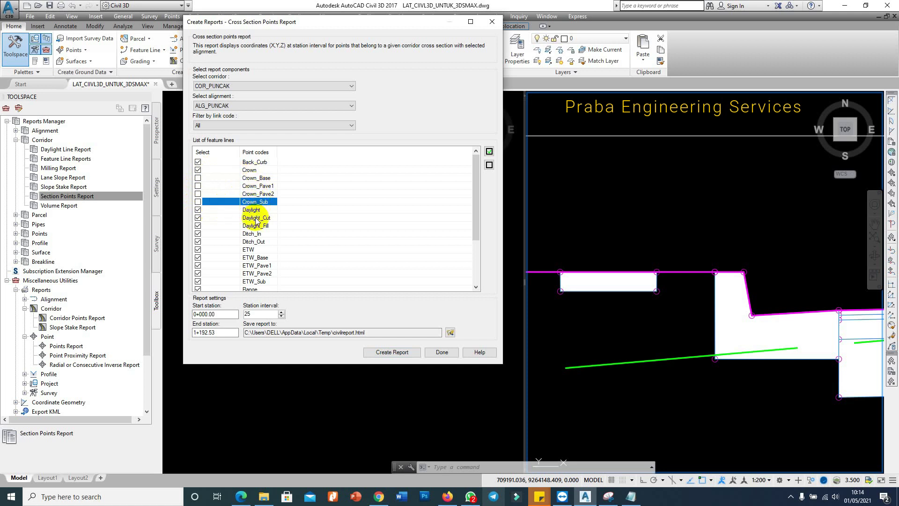
Exclude the ETW_Base, ETW_Pave1, ETW_Pave2 and ETW_Sub point codes, then review the remaining selections in the feature line list.
{"action": "left_click", "coordinate": [251, 233]}
{"action": "left_click", "coordinate": [252, 241]}
{"action": "left_click", "coordinate": [250, 250]}
{"action": "scroll", "coordinate": [262, 248], "scroll_direction": "down", "scroll_amount": 2}
{"action": "left_click", "coordinate": [257, 210]}
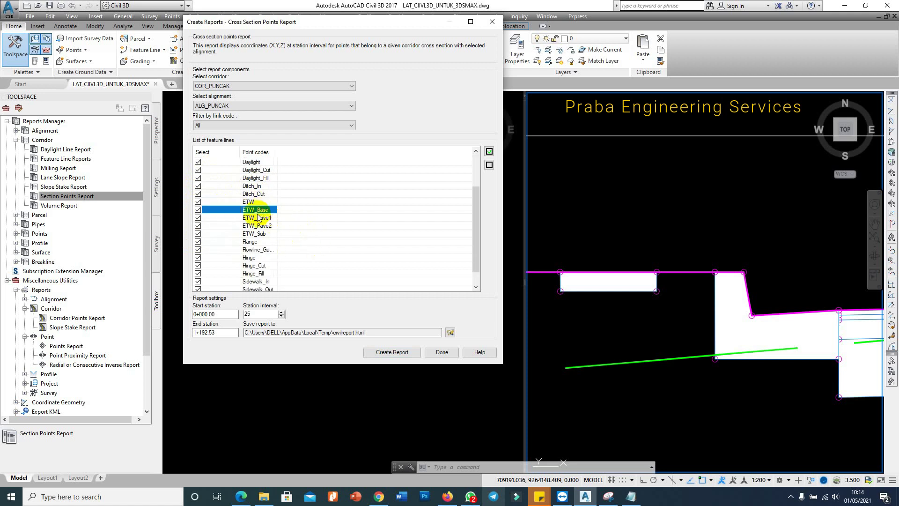
{"action": "left_click", "coordinate": [198, 209]}
{"action": "left_click", "coordinate": [198, 218]}
{"action": "left_click", "coordinate": [198, 226]}
{"action": "left_click", "coordinate": [198, 234]}
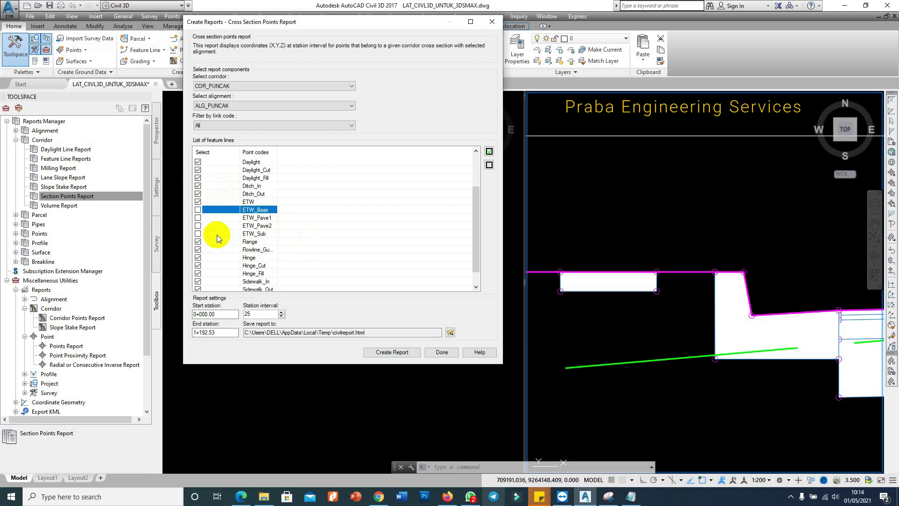
{"action": "left_click", "coordinate": [289, 235]}
{"action": "scroll", "coordinate": [288, 235], "scroll_direction": "down", "scroll_amount": 1}
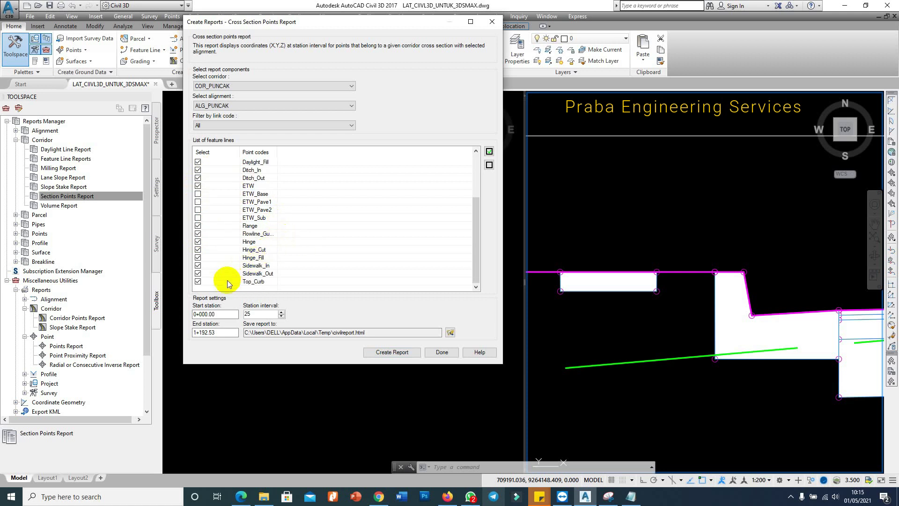
{"action": "scroll", "coordinate": [215, 253], "scroll_direction": "up", "scroll_amount": 3}
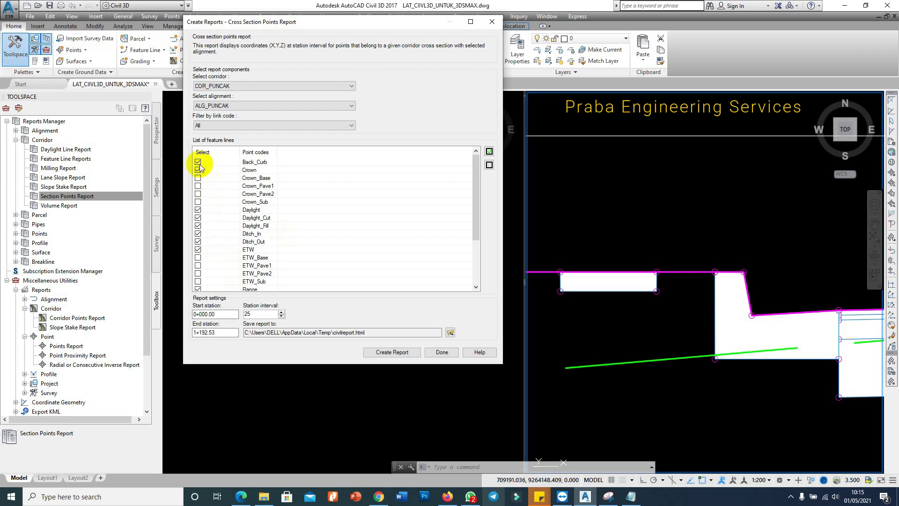
{"action": "scroll", "coordinate": [329, 192], "scroll_direction": "down", "scroll_amount": 3}
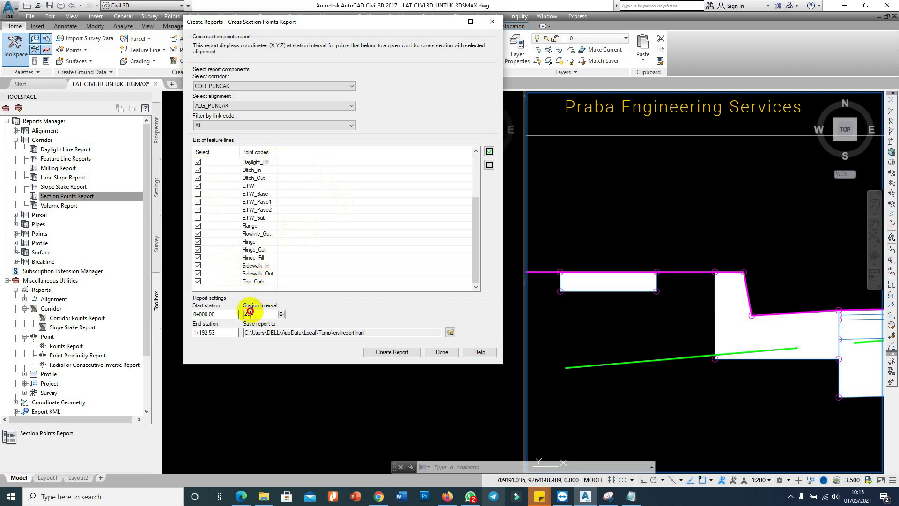
Set the station interval to 25 and check the file types offered for saving the report.
{"action": "double_click", "coordinate": [249, 314]}
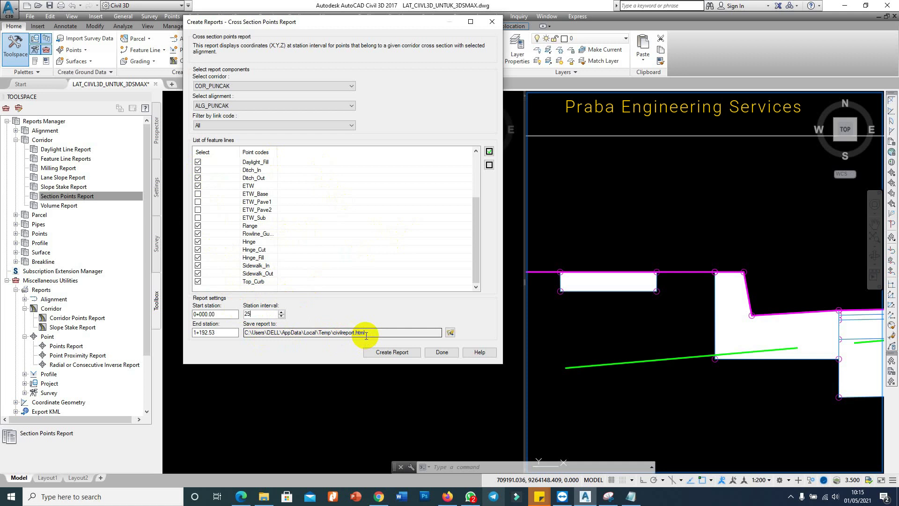
{"action": "left_click", "coordinate": [450, 332]}
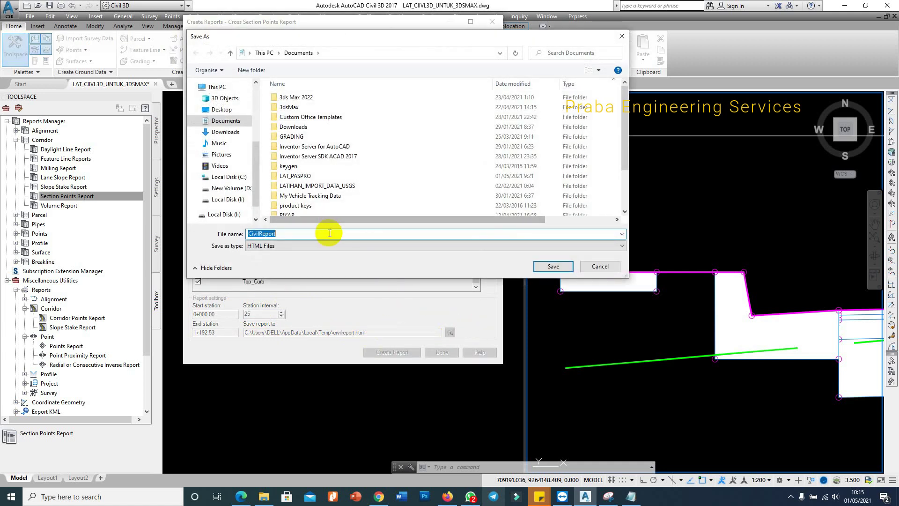
{"action": "left_click", "coordinate": [324, 246]}
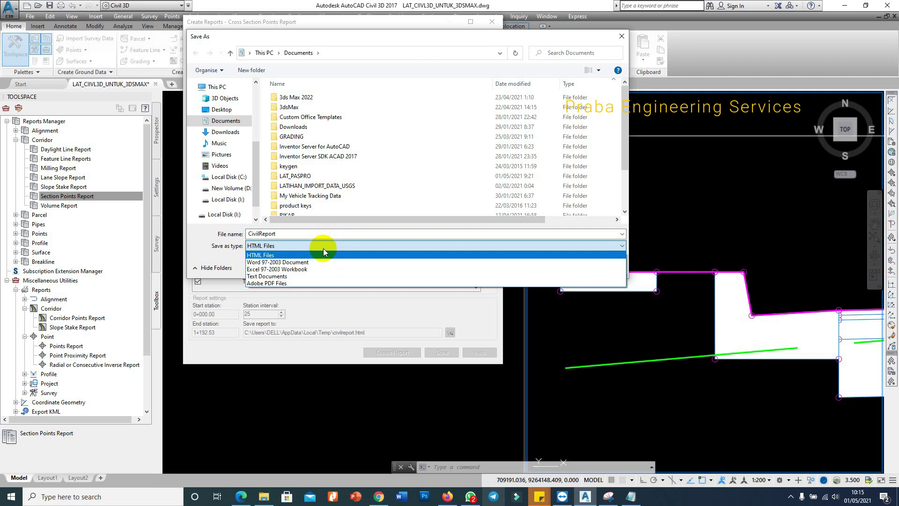
{"action": "left_click", "coordinate": [324, 251]}
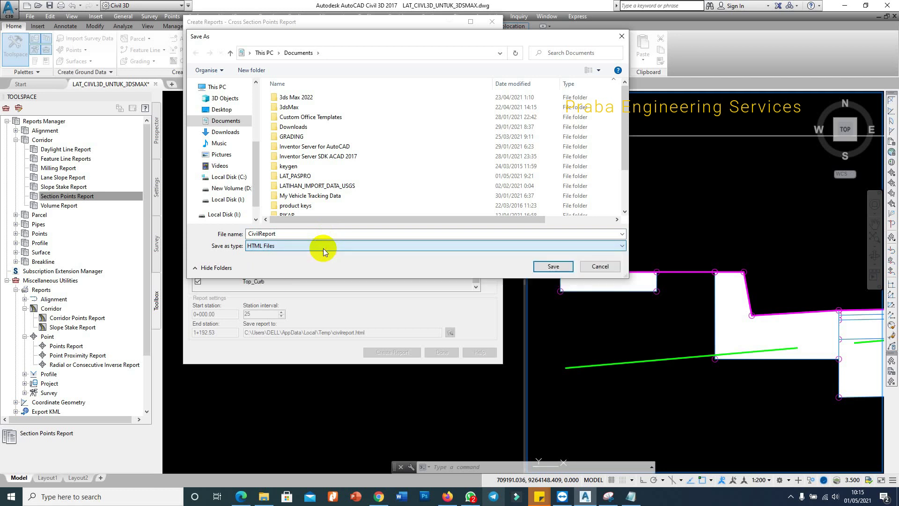
{"action": "left_click", "coordinate": [609, 272]}
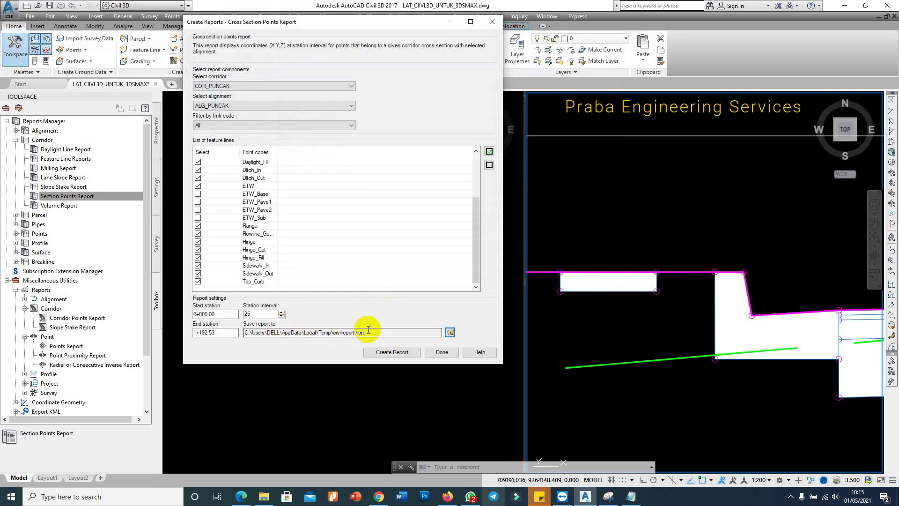
Create the section points report and enlarge its browser window to full screen.
{"action": "left_click", "coordinate": [393, 355]}
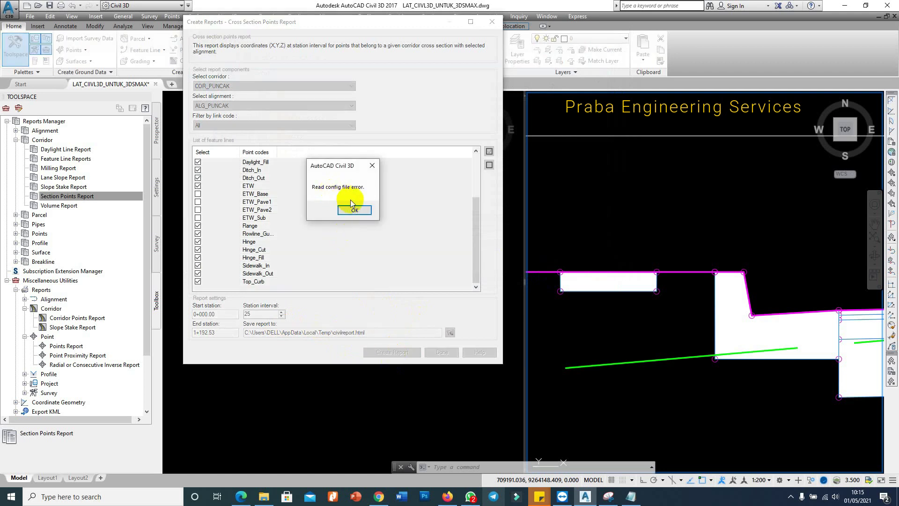
{"action": "left_click", "coordinate": [347, 212]}
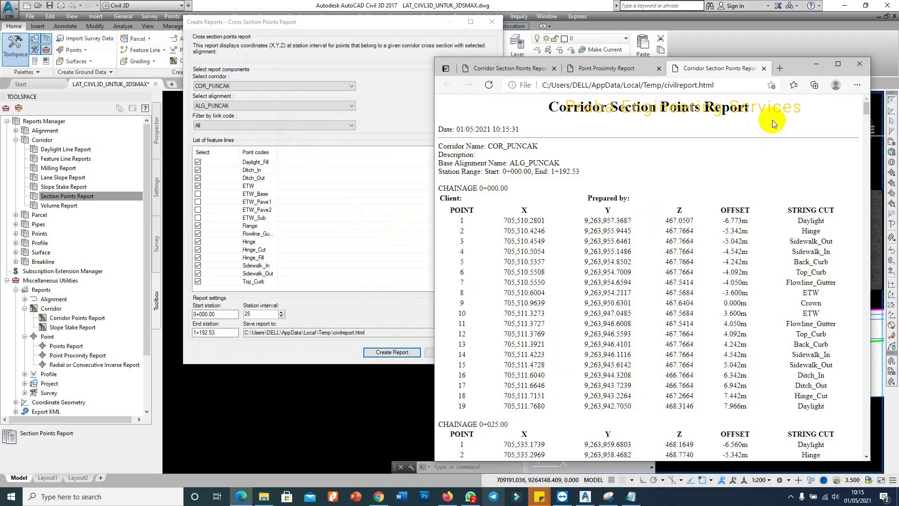
{"action": "left_click", "coordinate": [835, 64]}
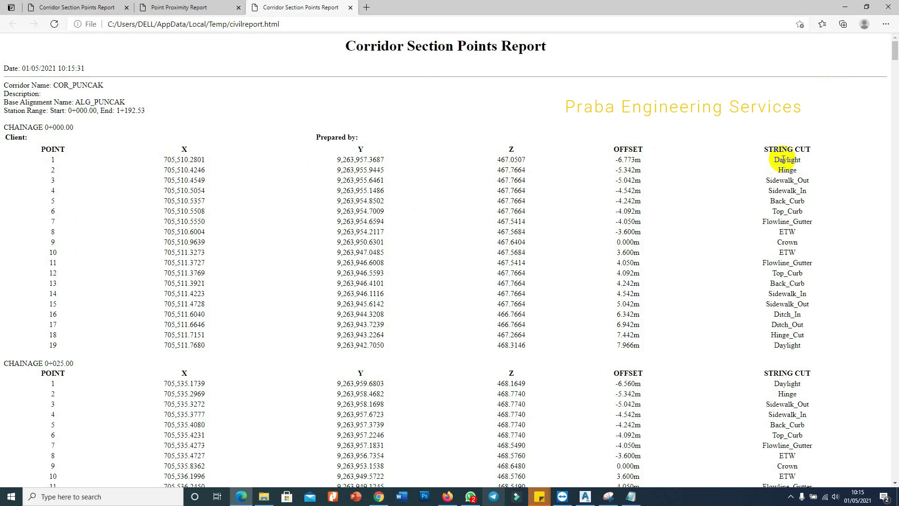
Copy the report tables from chainage 0+000.00 through 0+175.00 into a new blank Excel workbook, starting at A1.
{"action": "left_click_drag", "start_coordinate": [5, 128], "coordinate": [820, 325]}
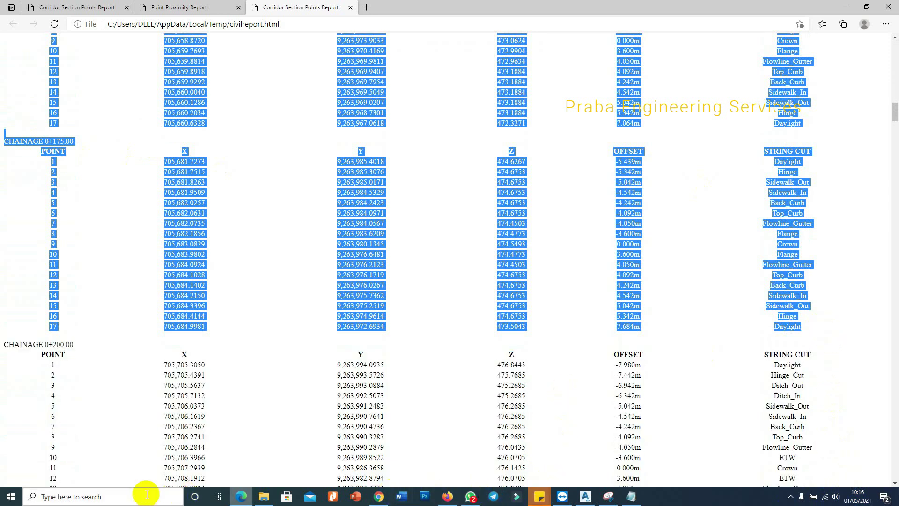
{"action": "left_click", "coordinate": [83, 497]}
{"action": "type", "text": "excel"}
{"action": "left_click", "coordinate": [170, 242]}
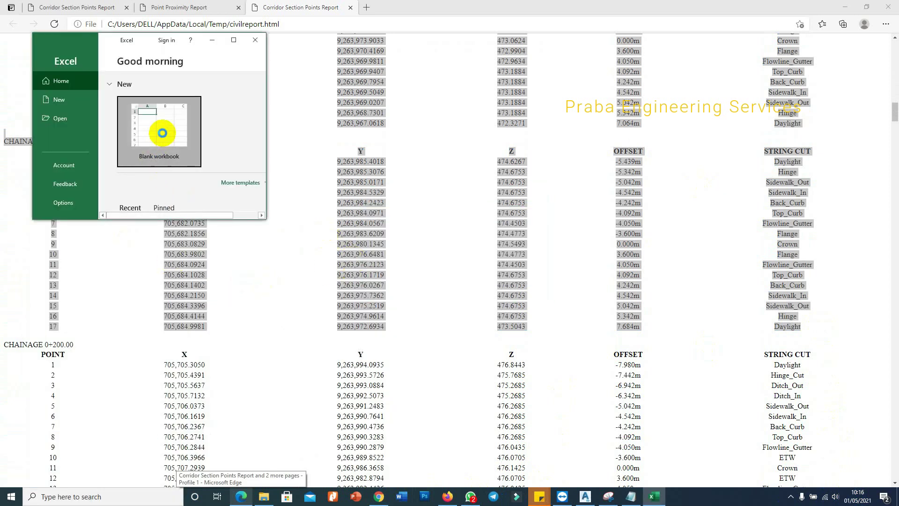
{"action": "left_click", "coordinate": [163, 134]}
{"action": "left_click", "coordinate": [74, 39]}
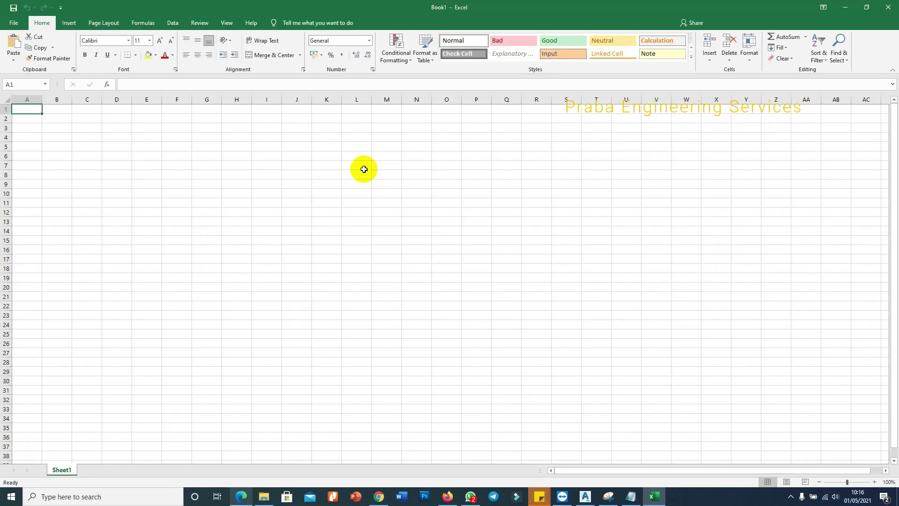
{"action": "key", "text": "ctrl+v"}
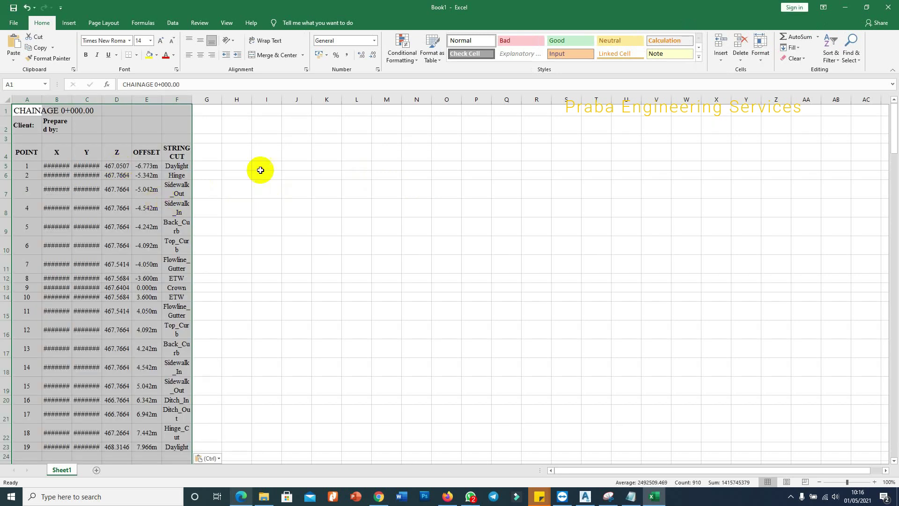
Widen the pasted table columns to fit their contents and left-align the STRING CUT column.
{"action": "left_click_drag", "start_coordinate": [71, 98], "coordinate": [257, 99]}
{"action": "left_click", "coordinate": [231, 100]}
{"action": "left_click", "coordinate": [188, 54]}
{"action": "left_click", "coordinate": [301, 195]}
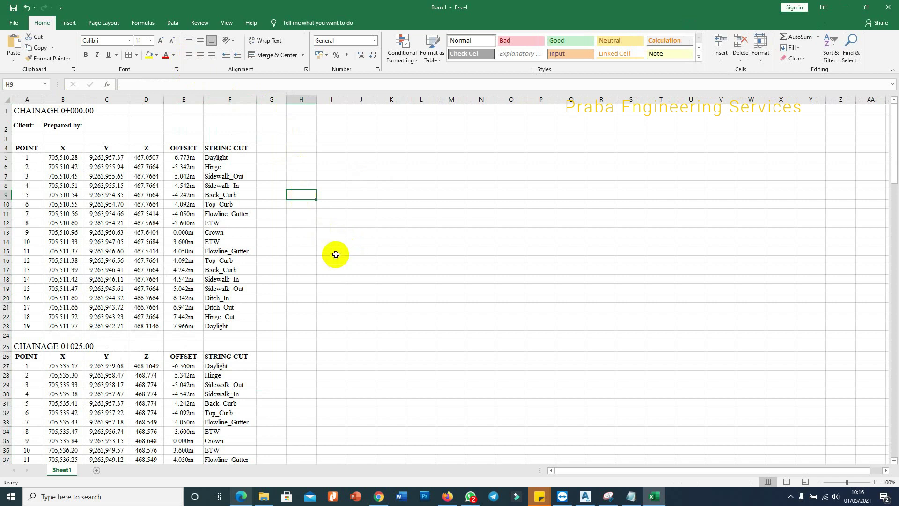
Select cell H49 beside point 1 of the chainage 0+050.00 table and widen column H.
{"action": "scroll", "coordinate": [336, 254], "scroll_direction": "down", "scroll_amount": 12}
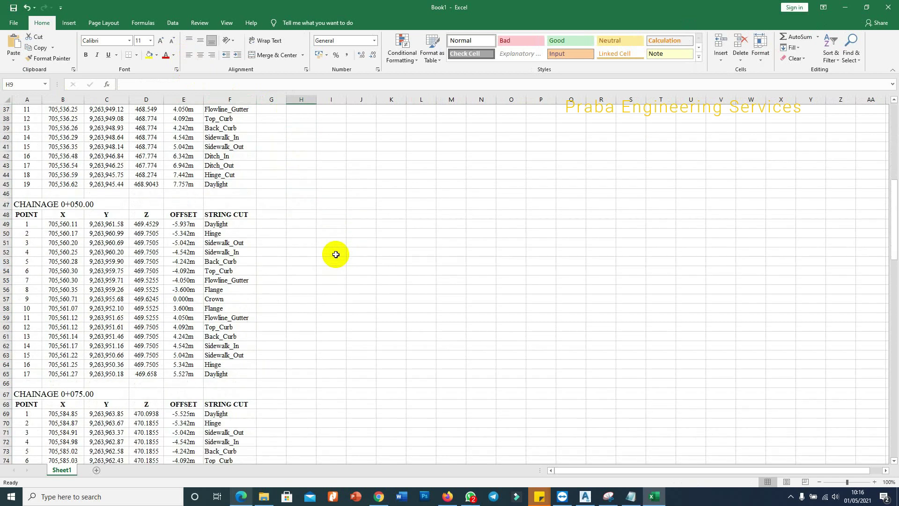
{"action": "scroll", "coordinate": [335, 255], "scroll_direction": "down", "scroll_amount": 1}
{"action": "left_click", "coordinate": [301, 196]}
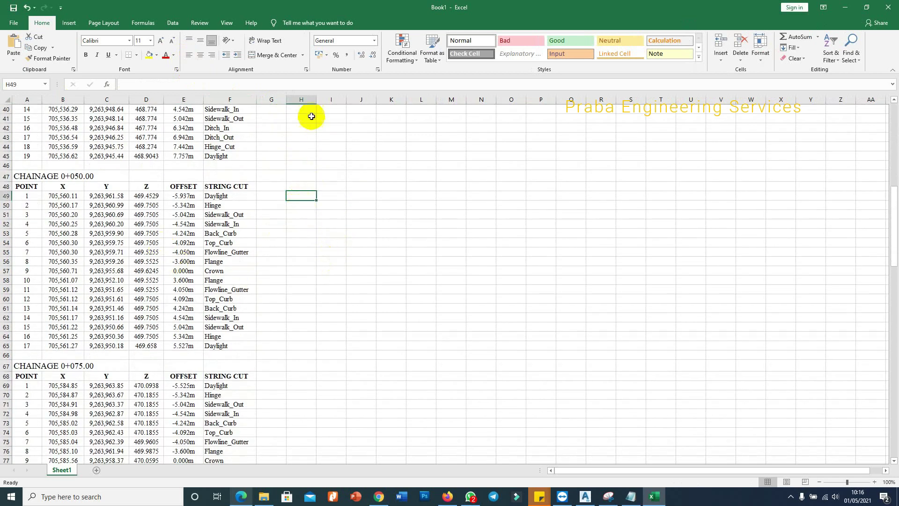
{"action": "left_click_drag", "start_coordinate": [317, 101], "coordinate": [393, 101]}
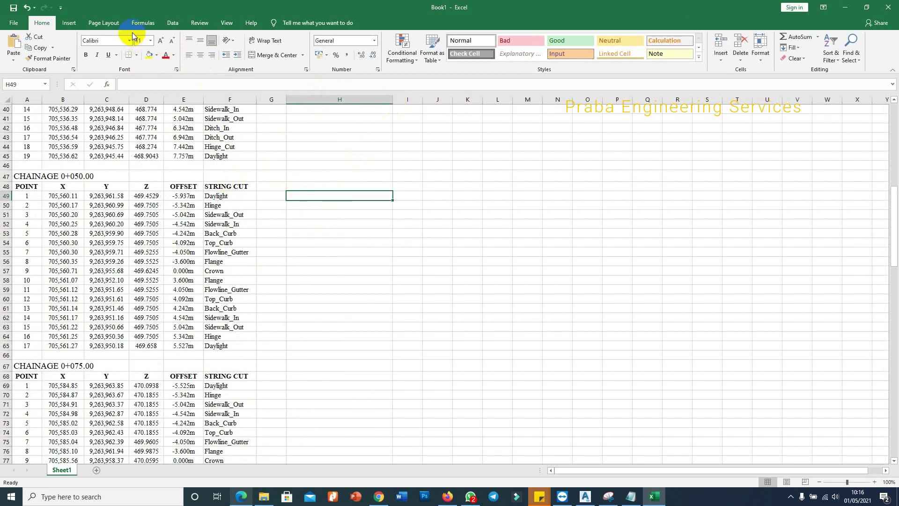
Insert the CONCATENATE function from the All category into cell H49.
{"action": "left_click", "coordinate": [173, 22]}
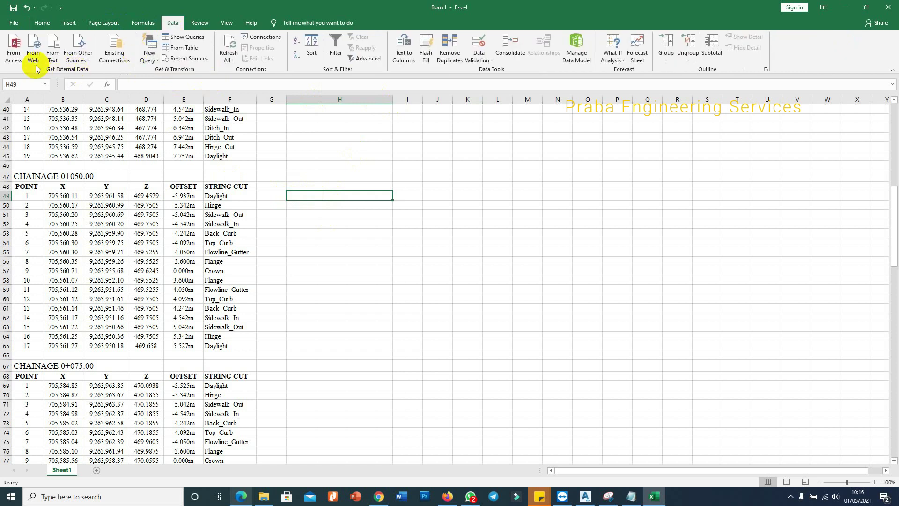
{"action": "left_click", "coordinate": [48, 26]}
{"action": "left_click", "coordinate": [142, 22]}
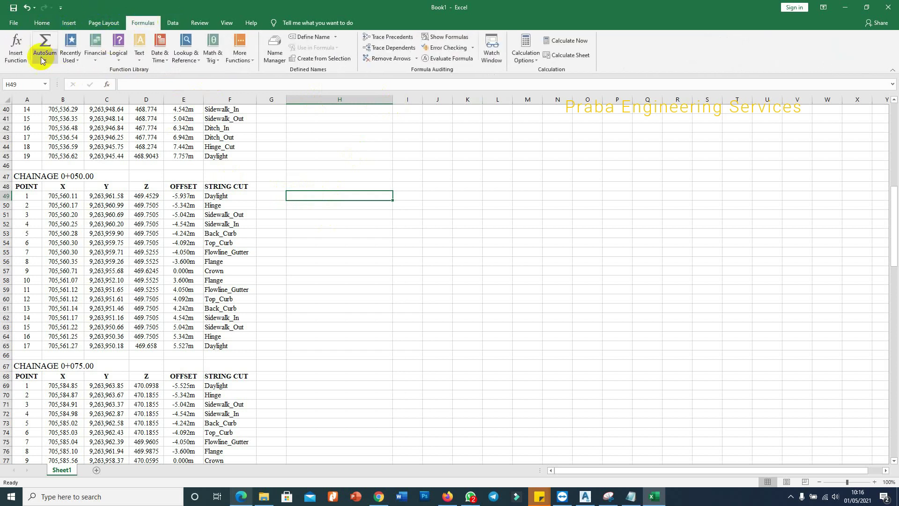
{"action": "left_click", "coordinate": [19, 52]}
{"action": "left_click", "coordinate": [375, 178]}
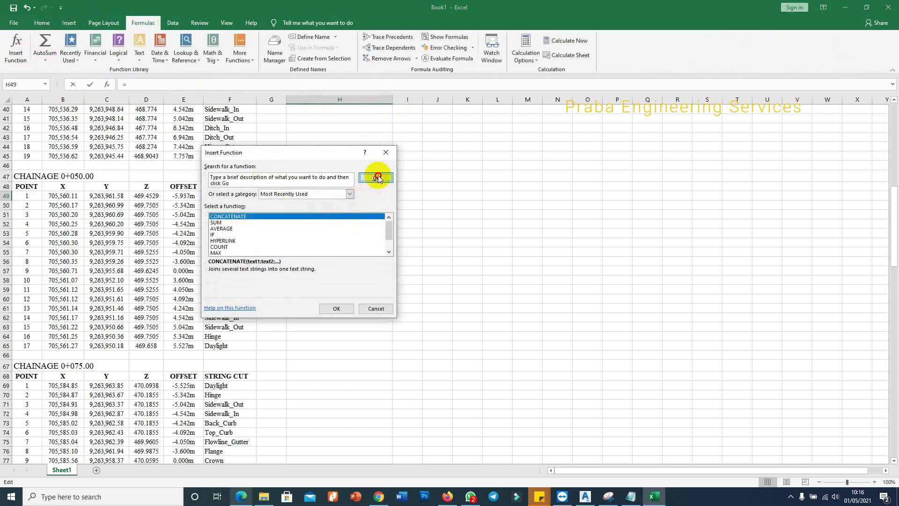
{"action": "left_click", "coordinate": [349, 194]}
{"action": "left_click", "coordinate": [318, 208]}
{"action": "left_click", "coordinate": [282, 228]}
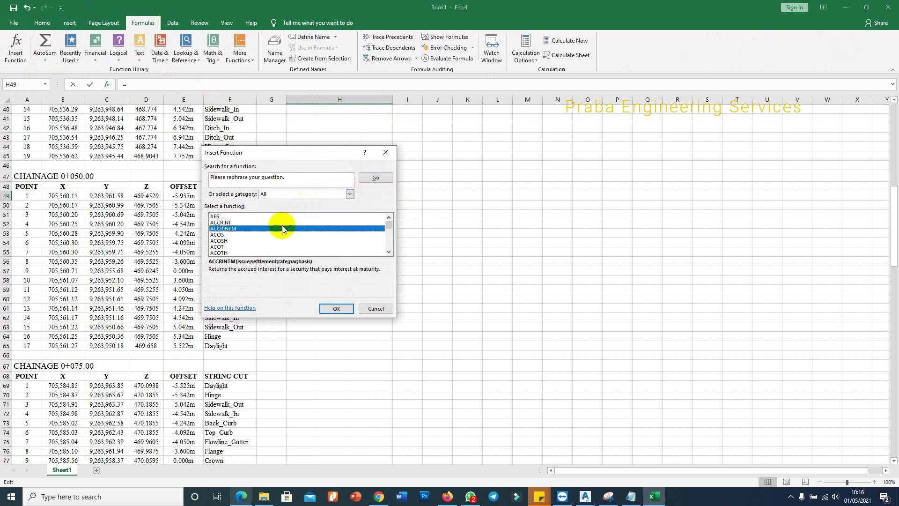
{"action": "scroll", "coordinate": [282, 228], "scroll_direction": "down", "scroll_amount": 15}
{"action": "left_click", "coordinate": [231, 243]}
{"action": "left_click", "coordinate": [337, 309]}
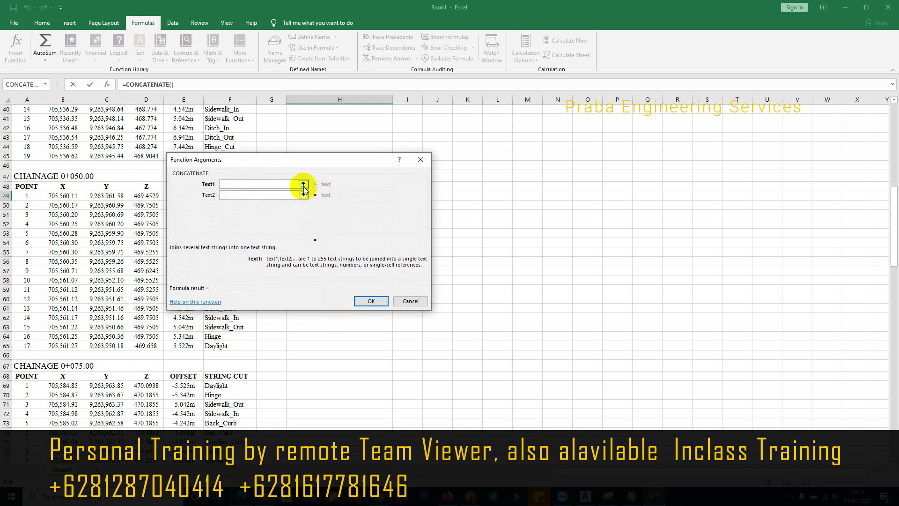
Join B49, C49 and D49 as the CONCATENATE arguments, with "," as separator between them.
{"action": "left_click", "coordinate": [303, 184]}
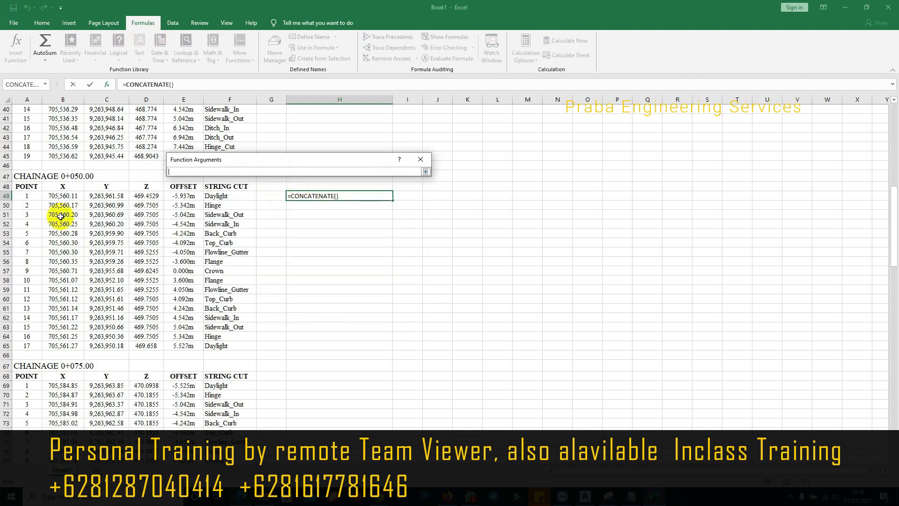
{"action": "left_click", "coordinate": [425, 171]}
{"action": "type", "text": "\",\""}
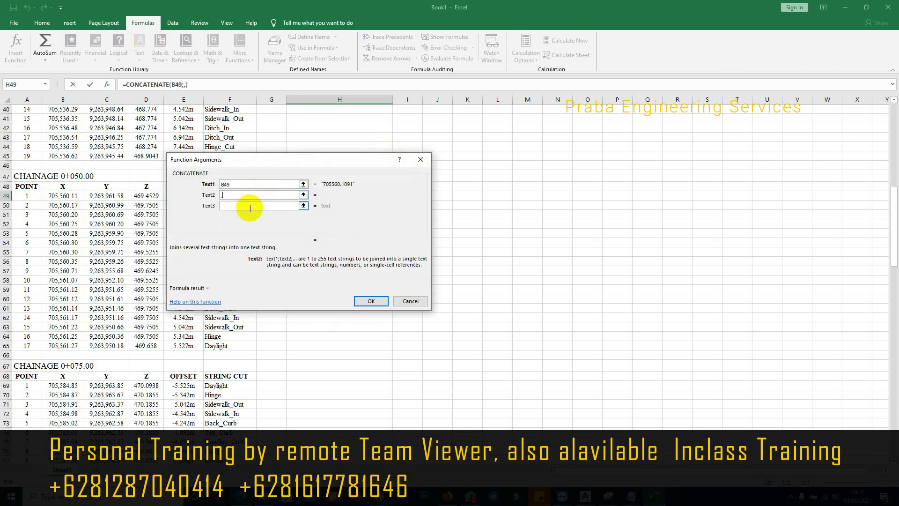
{"action": "left_click", "coordinate": [304, 205]}
{"action": "left_click", "coordinate": [107, 195]}
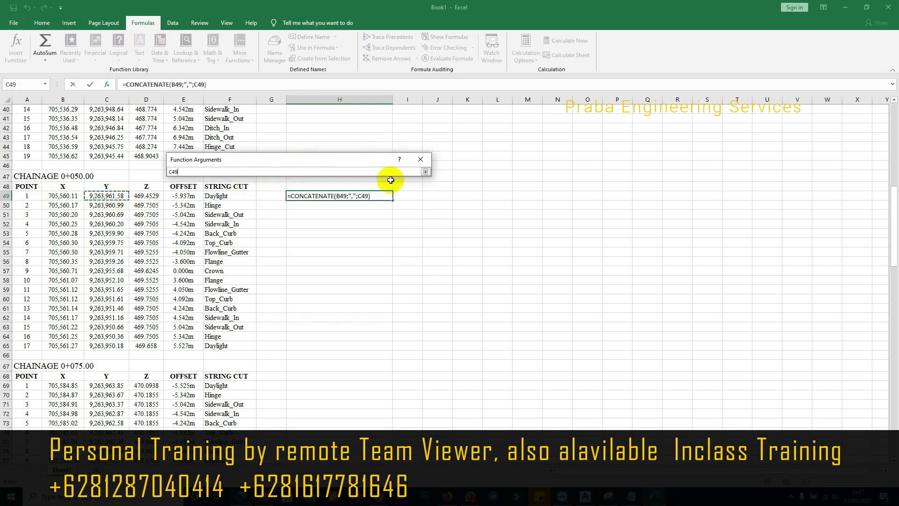
{"action": "left_click", "coordinate": [427, 172]}
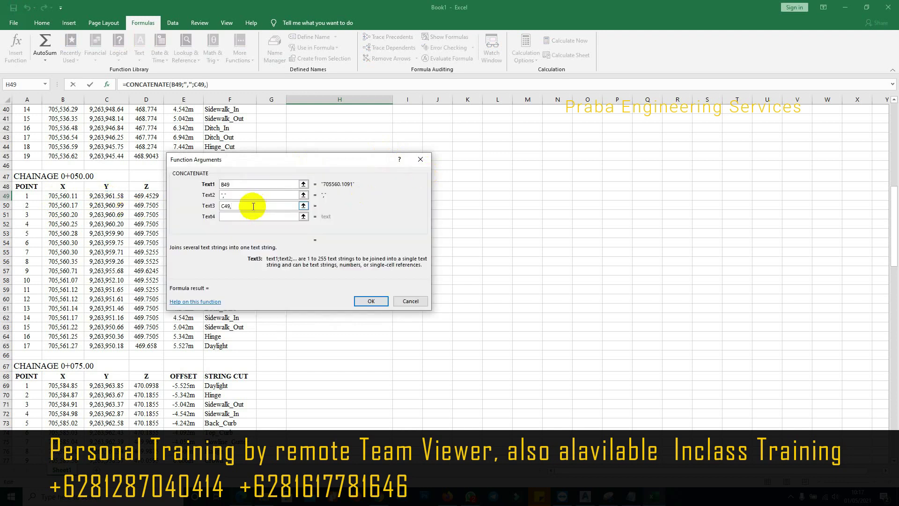
{"action": "left_click", "coordinate": [245, 216]}
{"action": "type", "text": "\",\""}
{"action": "left_click_drag", "start_coordinate": [148, 223], "coordinate": [140, 199]}
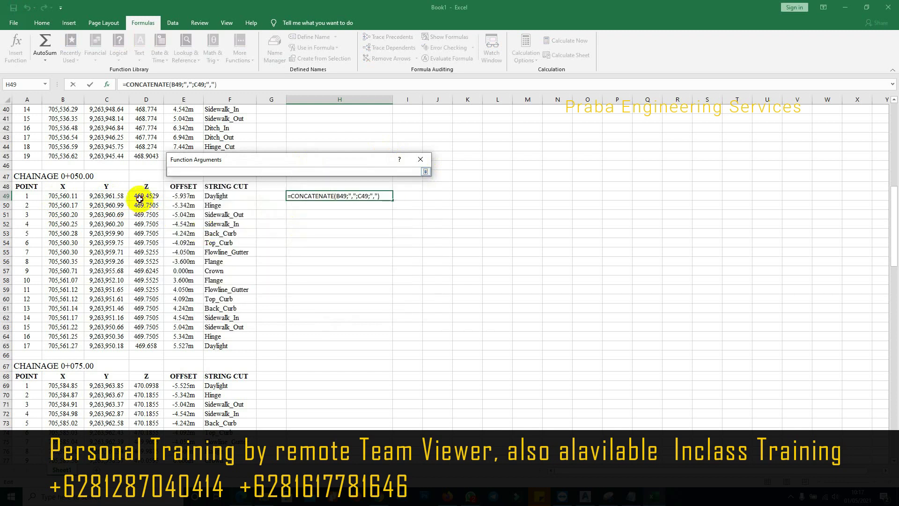
{"action": "left_click", "coordinate": [426, 172]}
{"action": "left_click", "coordinate": [371, 297]}
{"action": "left_click", "coordinate": [324, 198]}
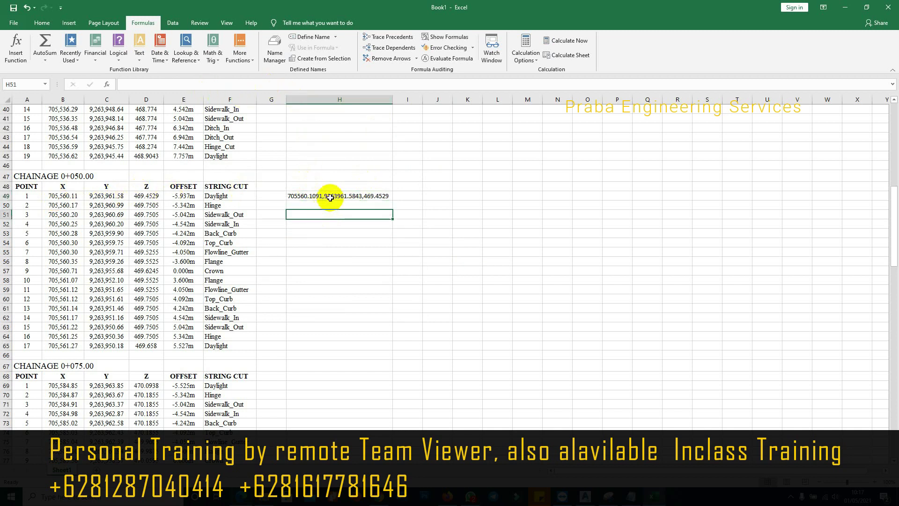
Fill the H49 coordinate formula down to H65 and check the first and last rows.
{"action": "left_click_drag", "start_coordinate": [394, 200], "coordinate": [373, 348]}
{"action": "left_click", "coordinate": [468, 243]}
{"action": "left_click", "coordinate": [304, 196]}
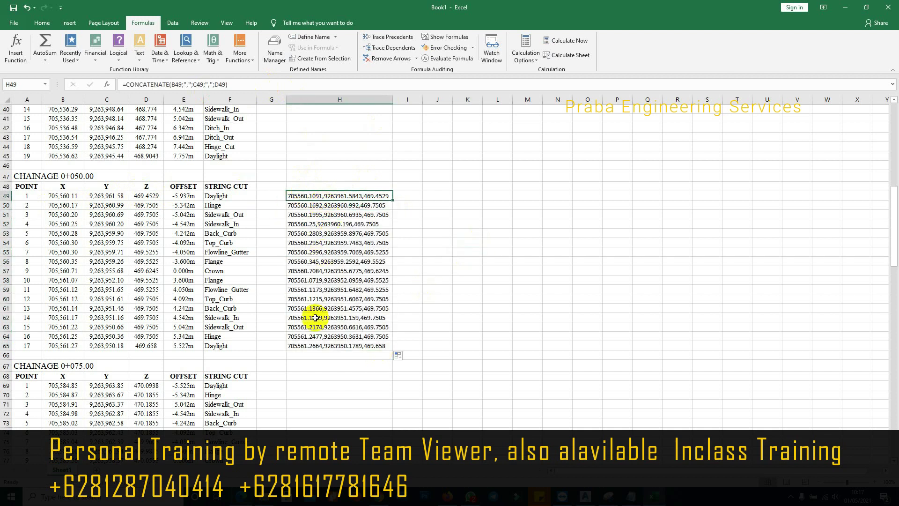
{"action": "left_click", "coordinate": [318, 345]}
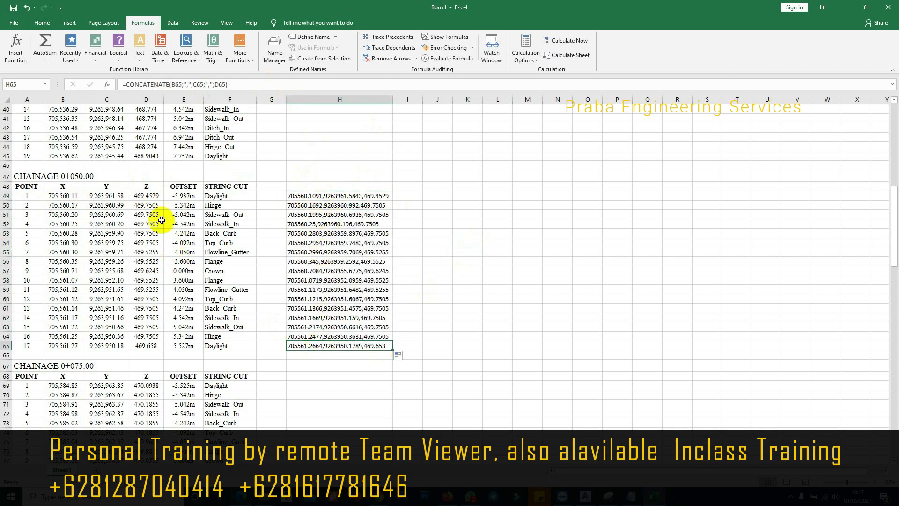
{"action": "left_click", "coordinate": [183, 272]}
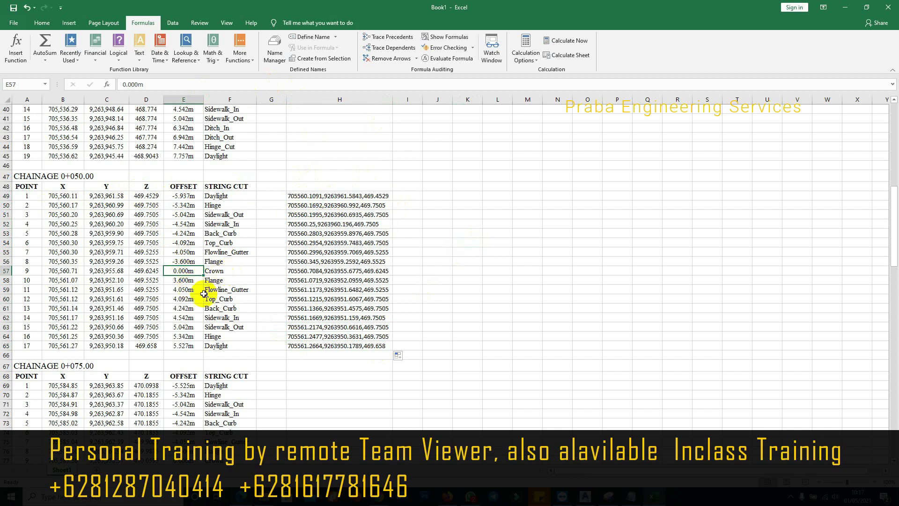
Copy the joined coordinates in H49:H65 for chainage 0+050.00.
{"action": "left_click_drag", "start_coordinate": [319, 196], "coordinate": [321, 347]}
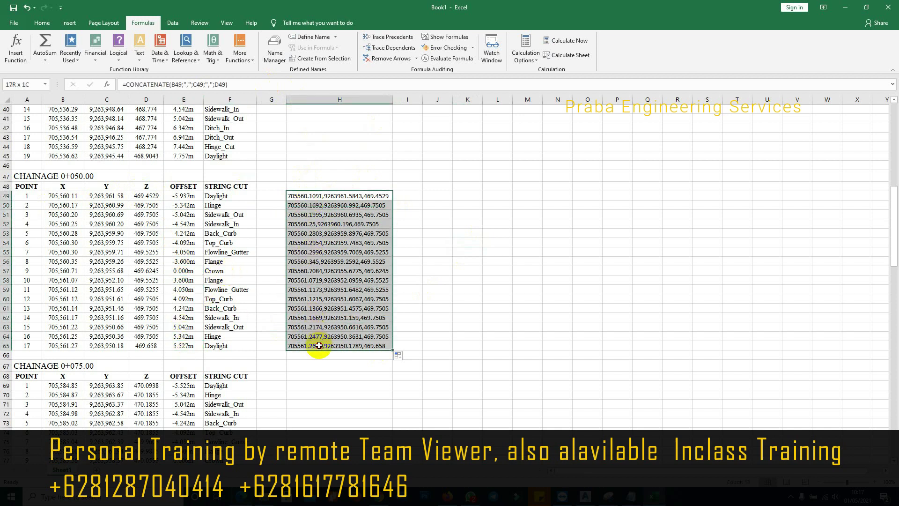
{"action": "right_click", "coordinate": [320, 218]}
{"action": "left_click", "coordinate": [342, 237]}
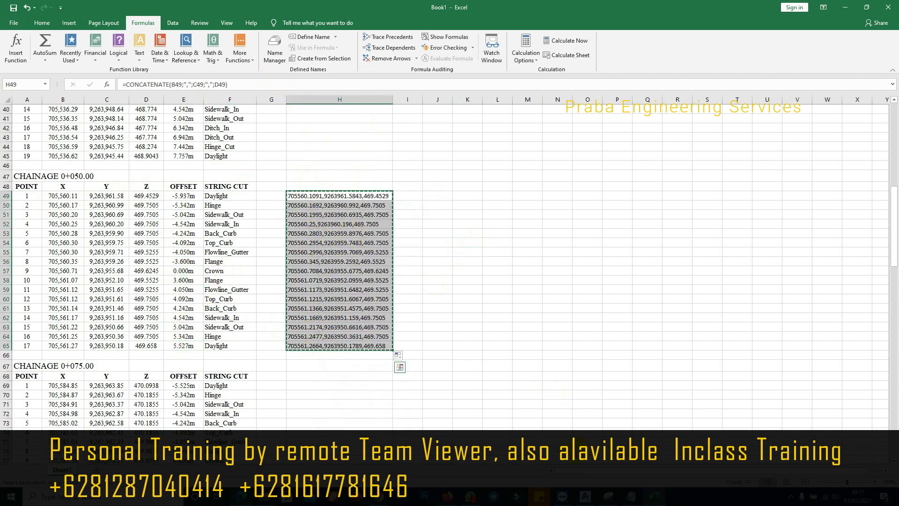
Switch to AutoCAD Civil 3D and draw a 3D polyline for section 0+050.00 from the copied coordinates.
{"action": "left_click", "coordinate": [586, 498]}
{"action": "left_click", "coordinate": [440, 352]}
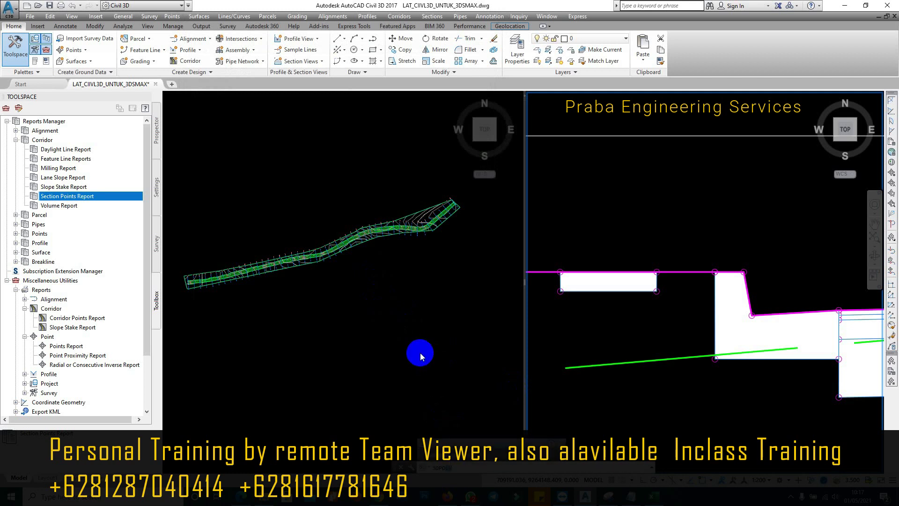
{"action": "key", "text": "Return"}
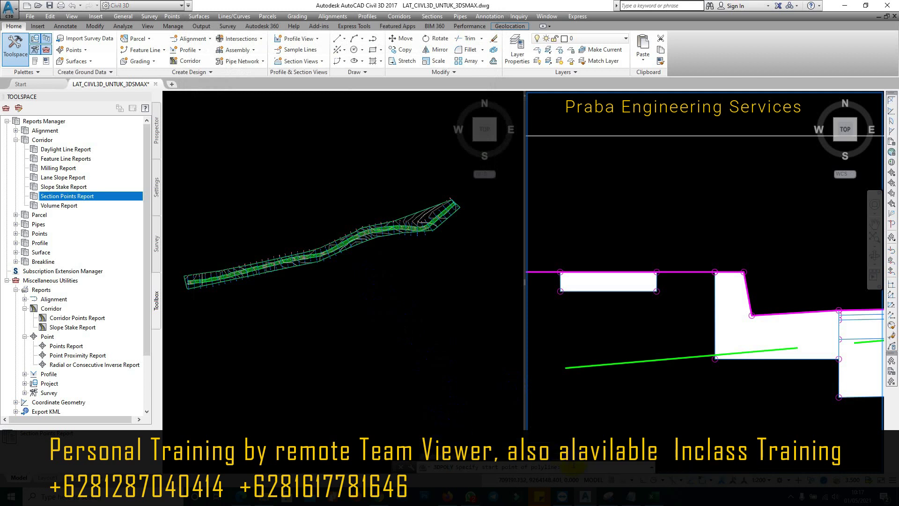
{"action": "right_click", "coordinate": [579, 467]}
{"action": "left_click", "coordinate": [595, 454]}
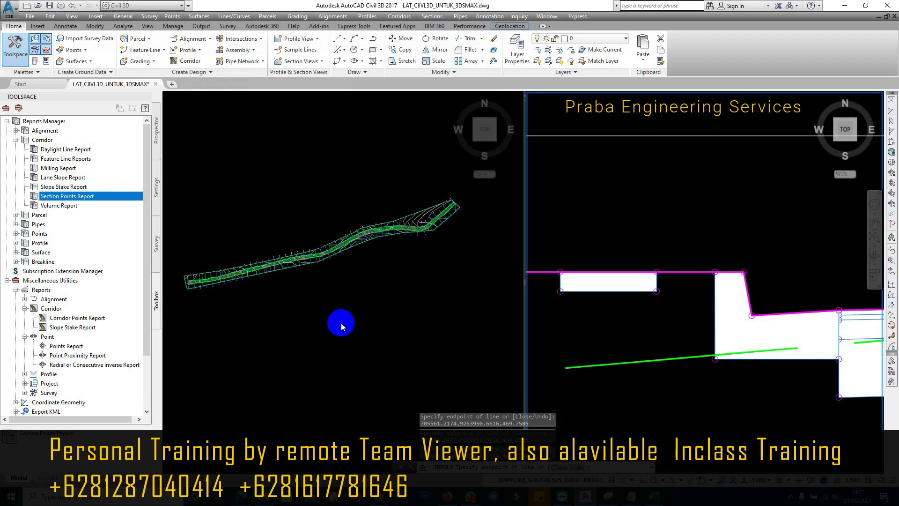
{"action": "left_click", "coordinate": [341, 323]}
{"action": "scroll", "coordinate": [188, 274], "scroll_direction": "up", "scroll_amount": 3}
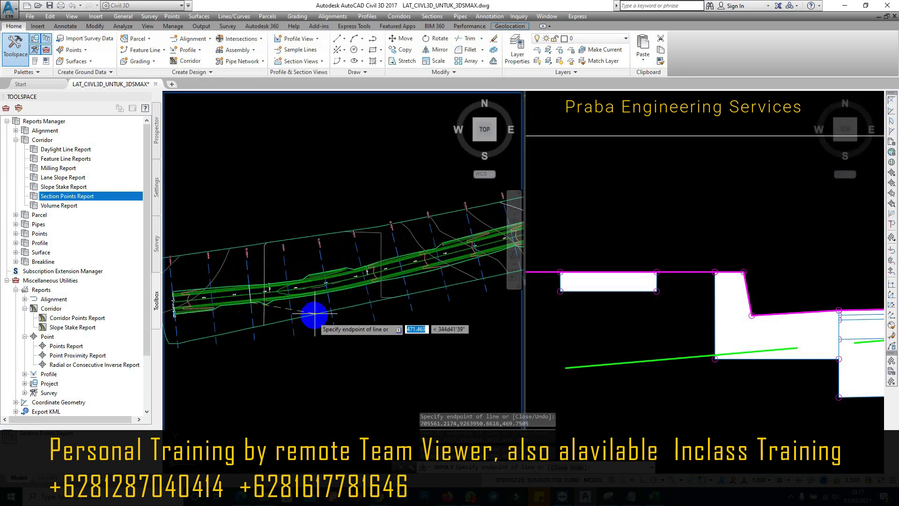
{"action": "scroll", "coordinate": [321, 338], "scroll_direction": "up", "scroll_amount": 3}
{"action": "scroll", "coordinate": [328, 338], "scroll_direction": "down", "scroll_amount": 6}
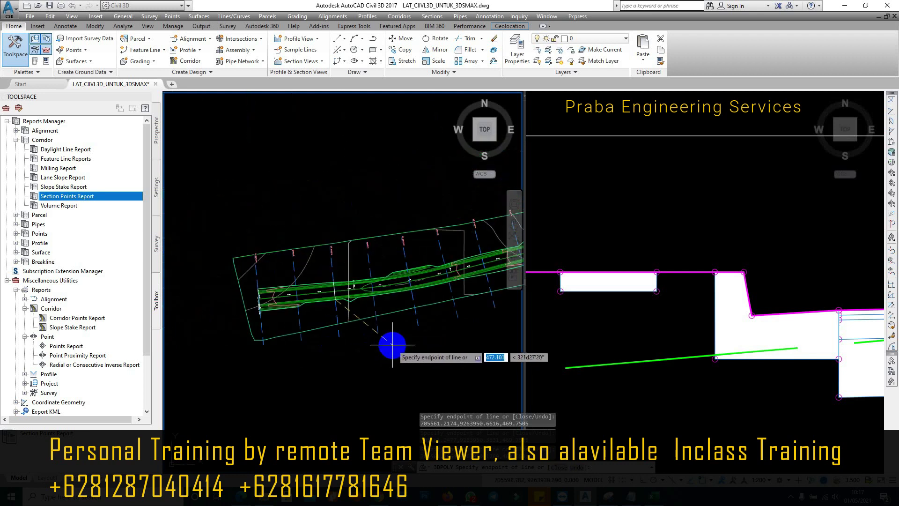
{"action": "scroll", "coordinate": [348, 269], "scroll_direction": "up", "scroll_amount": 4}
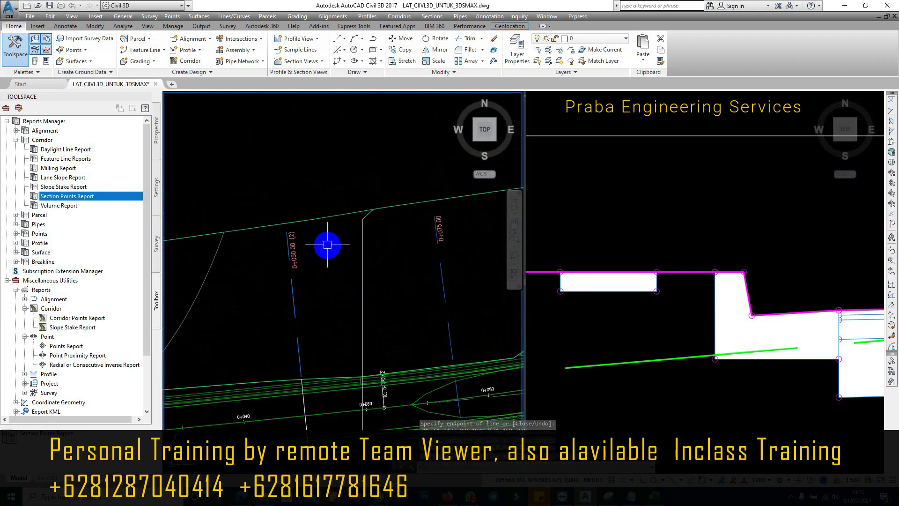
Examine the 0+050.00 section view, including the curb and sidewalk edge of the corridor section.
{"action": "left_click", "coordinate": [662, 203]}
{"action": "scroll", "coordinate": [665, 301], "scroll_direction": "down", "scroll_amount": 7}
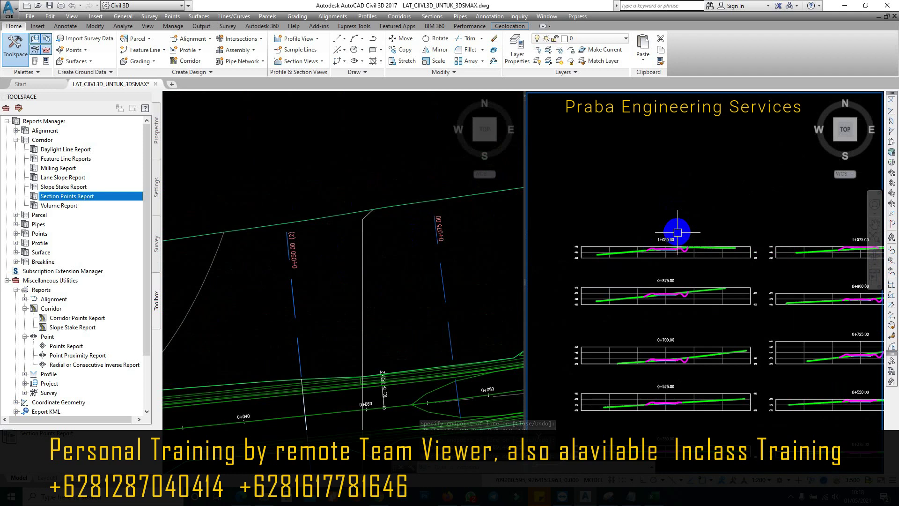
{"action": "scroll", "coordinate": [707, 273], "scroll_direction": "up", "scroll_amount": 7}
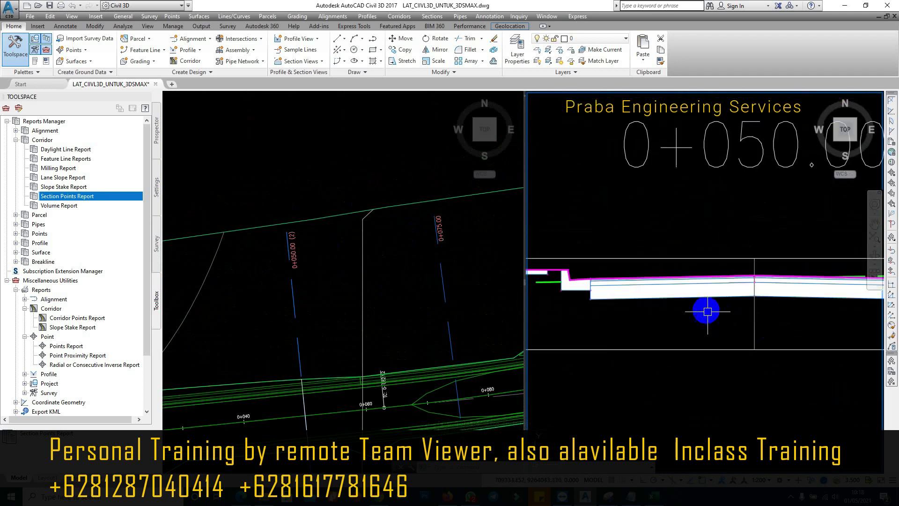
{"action": "scroll", "coordinate": [852, 272], "scroll_direction": "up", "scroll_amount": 5}
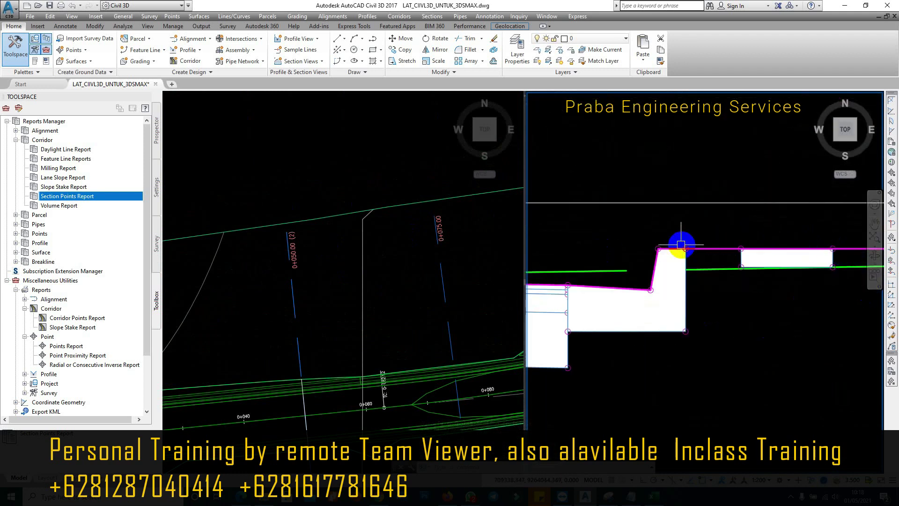
{"action": "scroll", "coordinate": [587, 293], "scroll_direction": "down", "scroll_amount": 5}
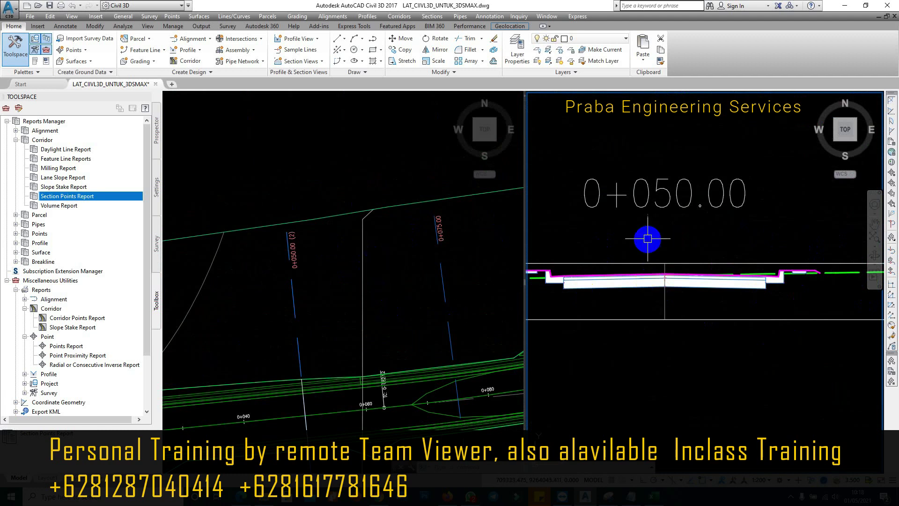
Open the 3D polyline at sample line 0+050.00 in Object Viewer and orbit it to compare its profile with the section view.
{"action": "left_click", "coordinate": [393, 315]}
{"action": "scroll", "coordinate": [394, 304], "scroll_direction": "up", "scroll_amount": 4}
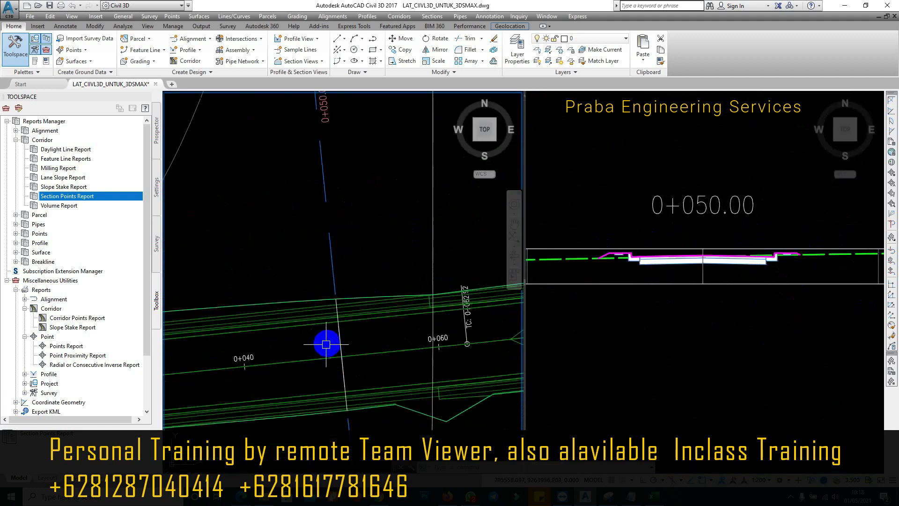
{"action": "left_click", "coordinate": [340, 337]}
{"action": "scroll", "coordinate": [281, 306], "scroll_direction": "down", "scroll_amount": 4}
{"action": "right_click", "coordinate": [317, 263]}
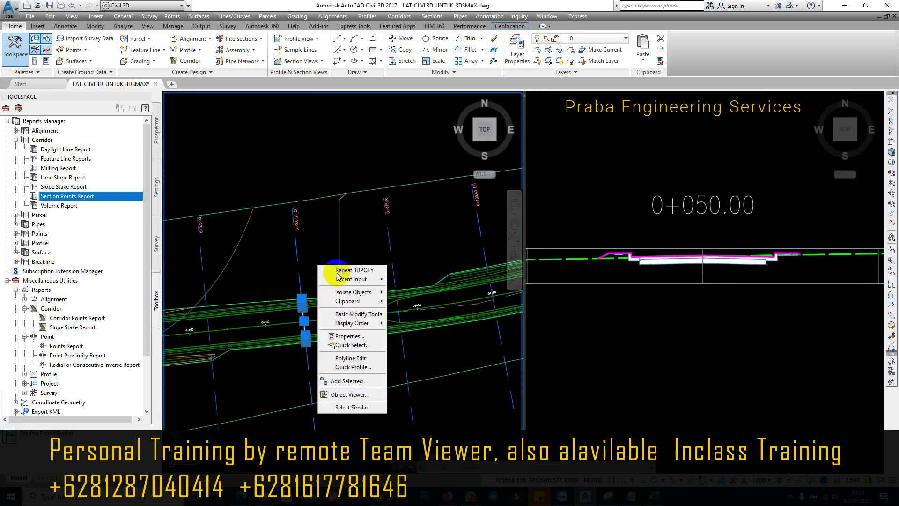
{"action": "left_click", "coordinate": [349, 394]}
{"action": "left_click_drag", "start_coordinate": [430, 262], "coordinate": [379, 105]}
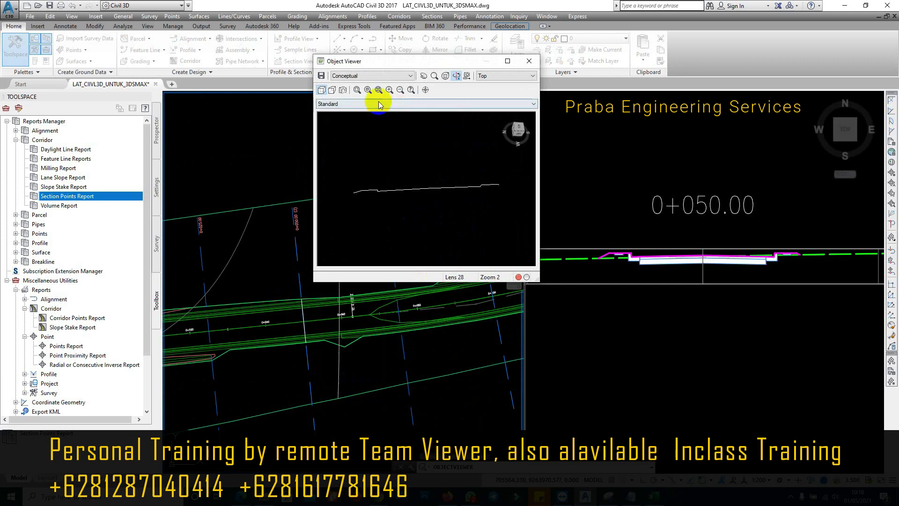
{"action": "left_click_drag", "start_coordinate": [351, 169], "coordinate": [606, 267]}
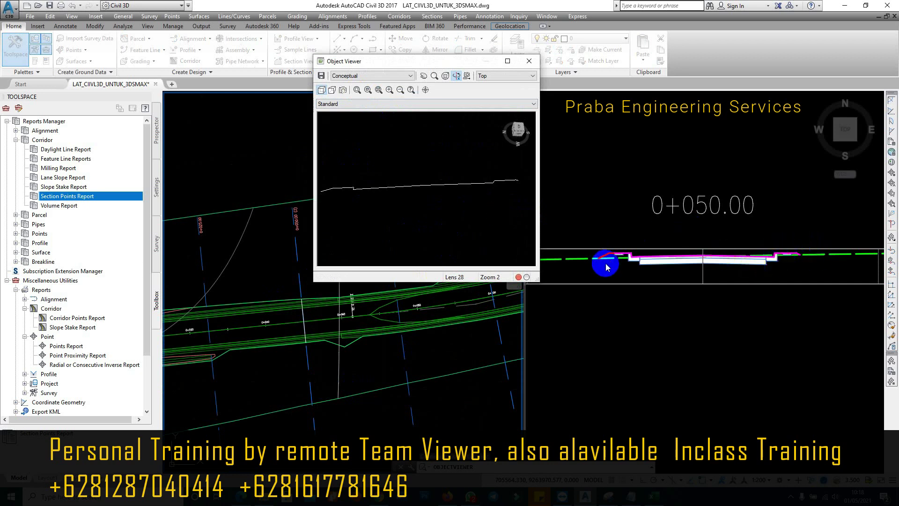
{"action": "left_click_drag", "start_coordinate": [591, 302], "coordinate": [504, 406]}
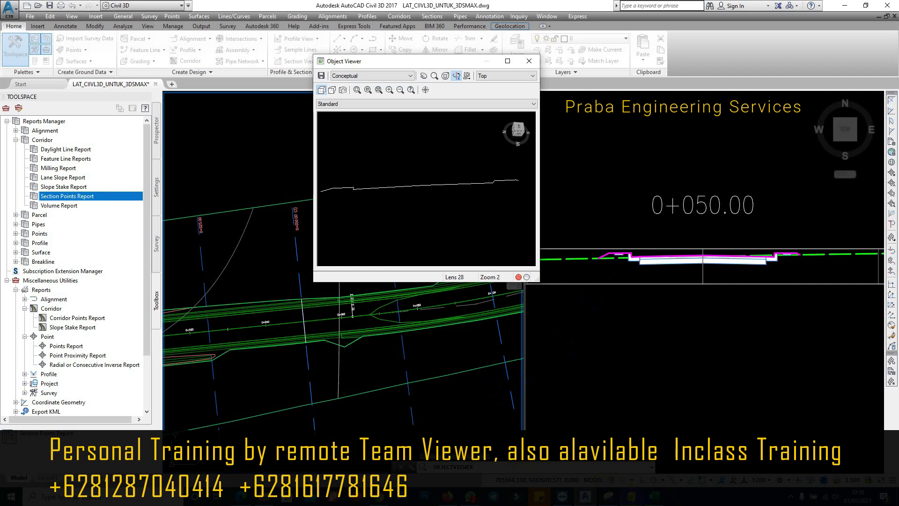
Switch to Excel, clear the copy marquee, check the Z value in D49 and select the joined coordinates in H49:H65.
{"action": "key", "text": "alt+Tab"}
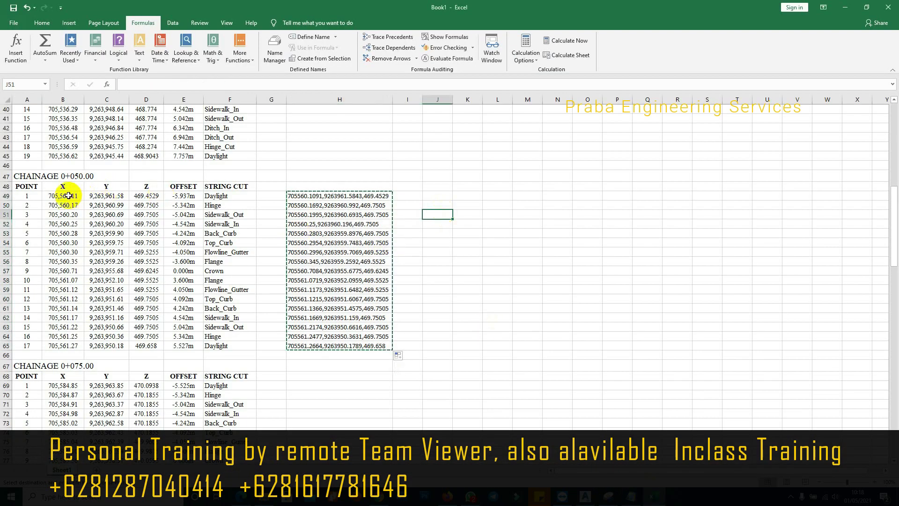
{"action": "key", "text": "Escape"}
{"action": "left_click", "coordinate": [140, 198]}
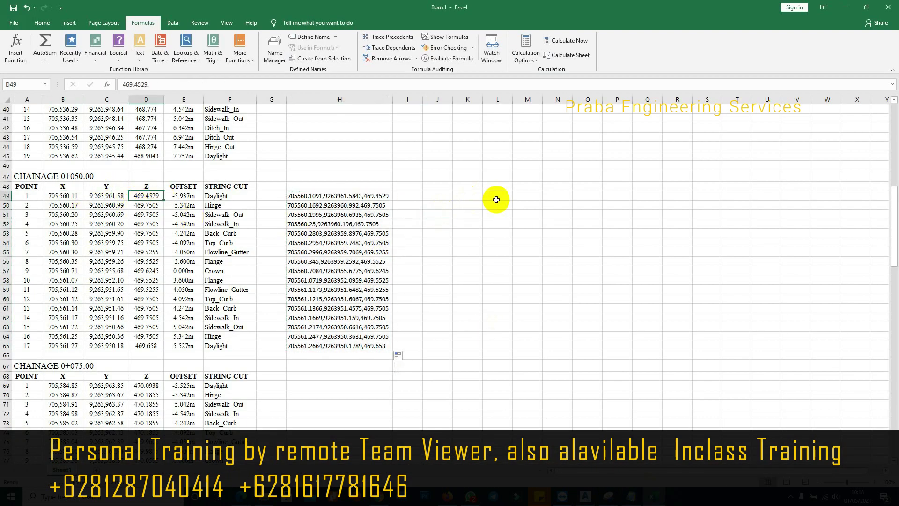
{"action": "left_click", "coordinate": [337, 195]}
{"action": "left_click", "coordinate": [326, 232]}
{"action": "left_click_drag", "start_coordinate": [321, 196], "coordinate": [356, 347]}
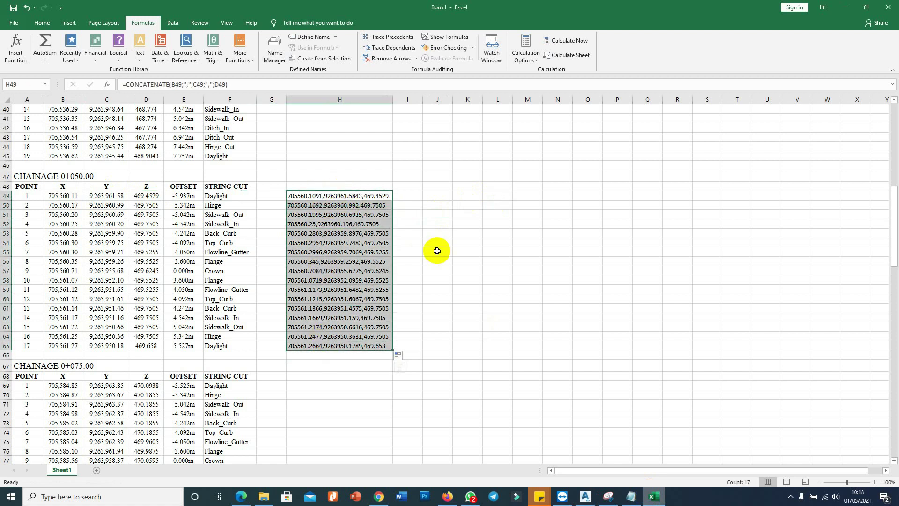